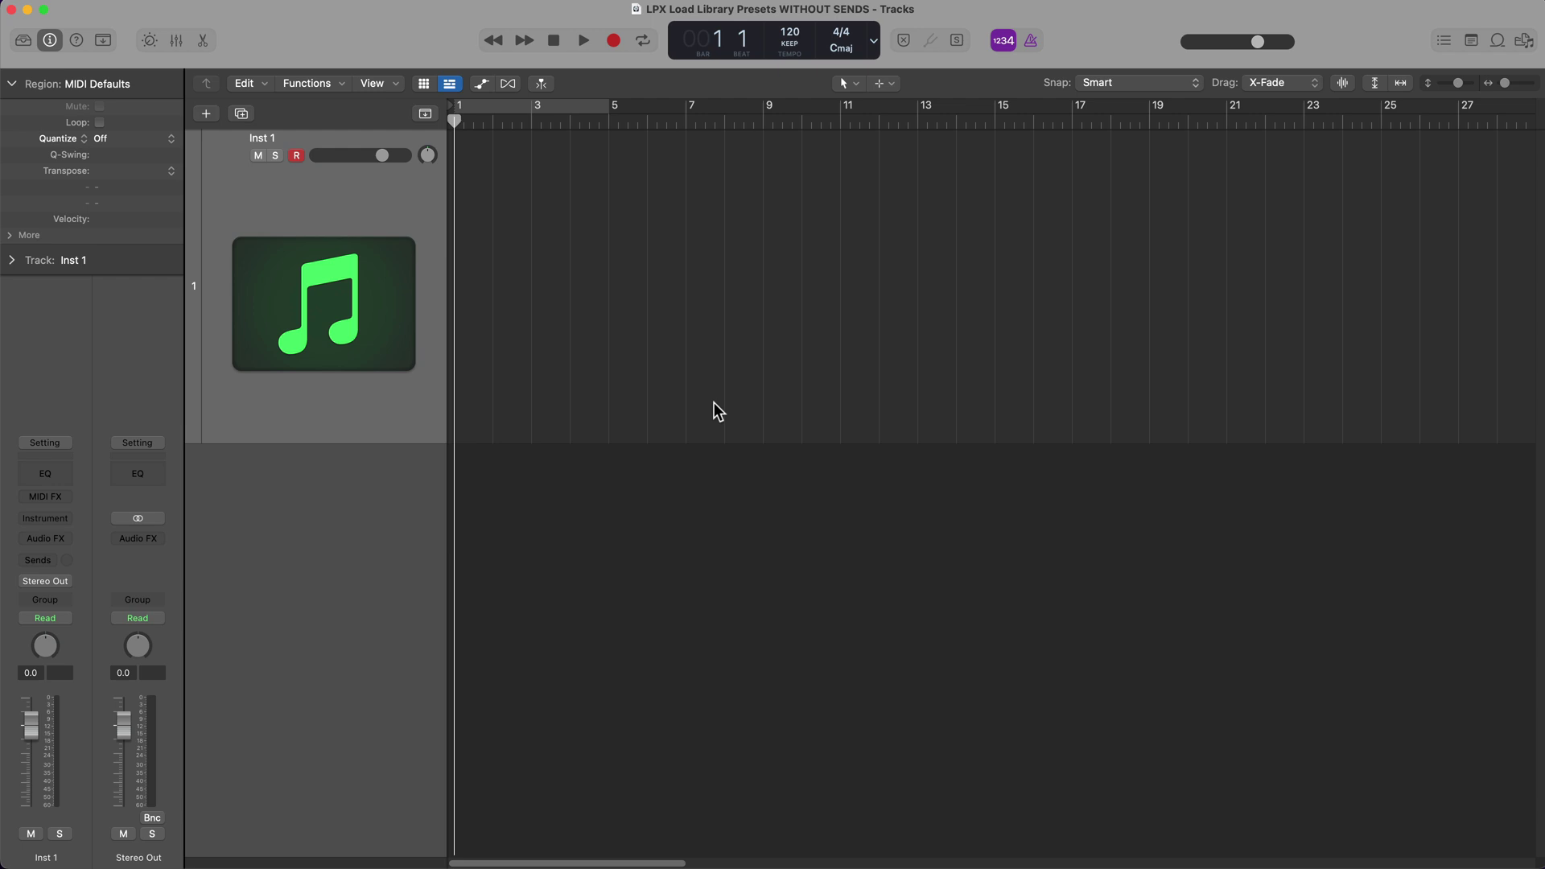
- Delete the Inst 1 track and bring up New Tracks with Software Instrument selected
key(super+BackSpace)
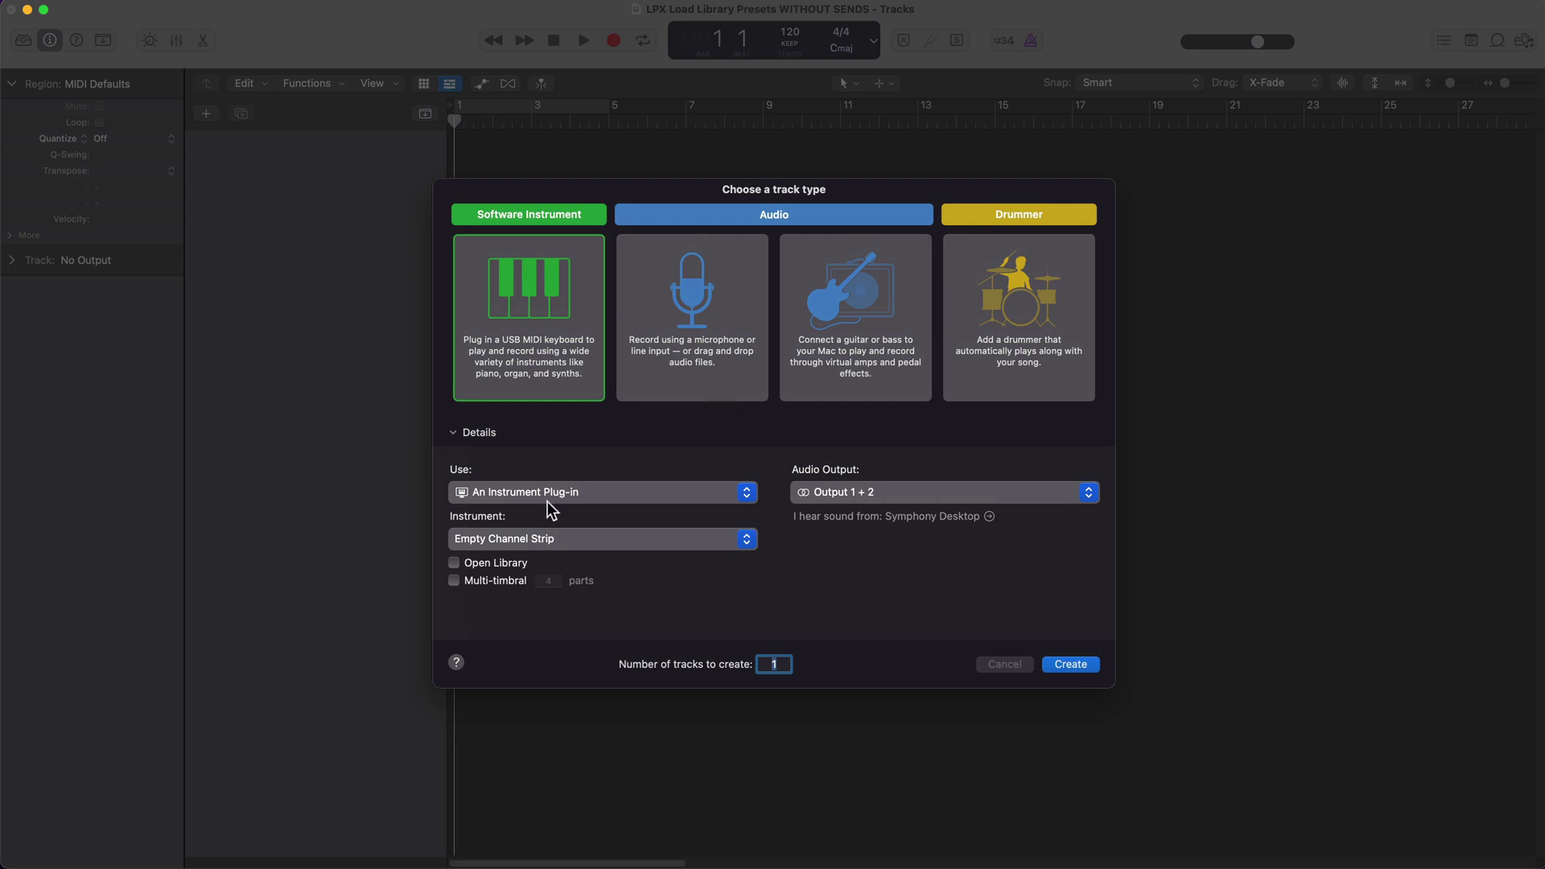
- Create a new Inst 1 software instrument track with Empty Channel Strip and drag it taller
click(483, 539)
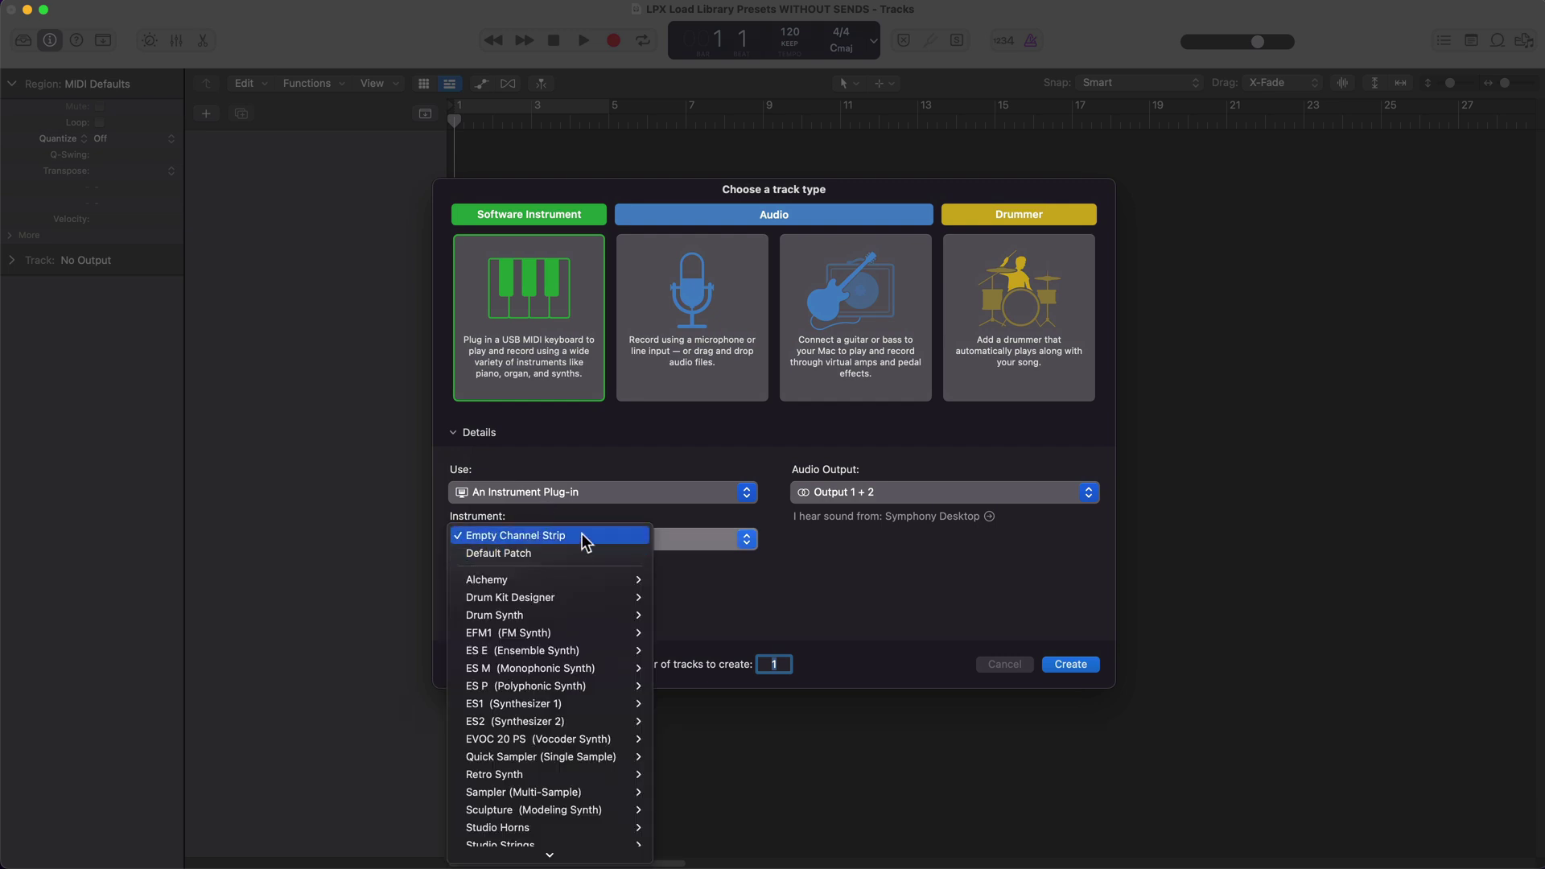
click(583, 536)
click(1091, 665)
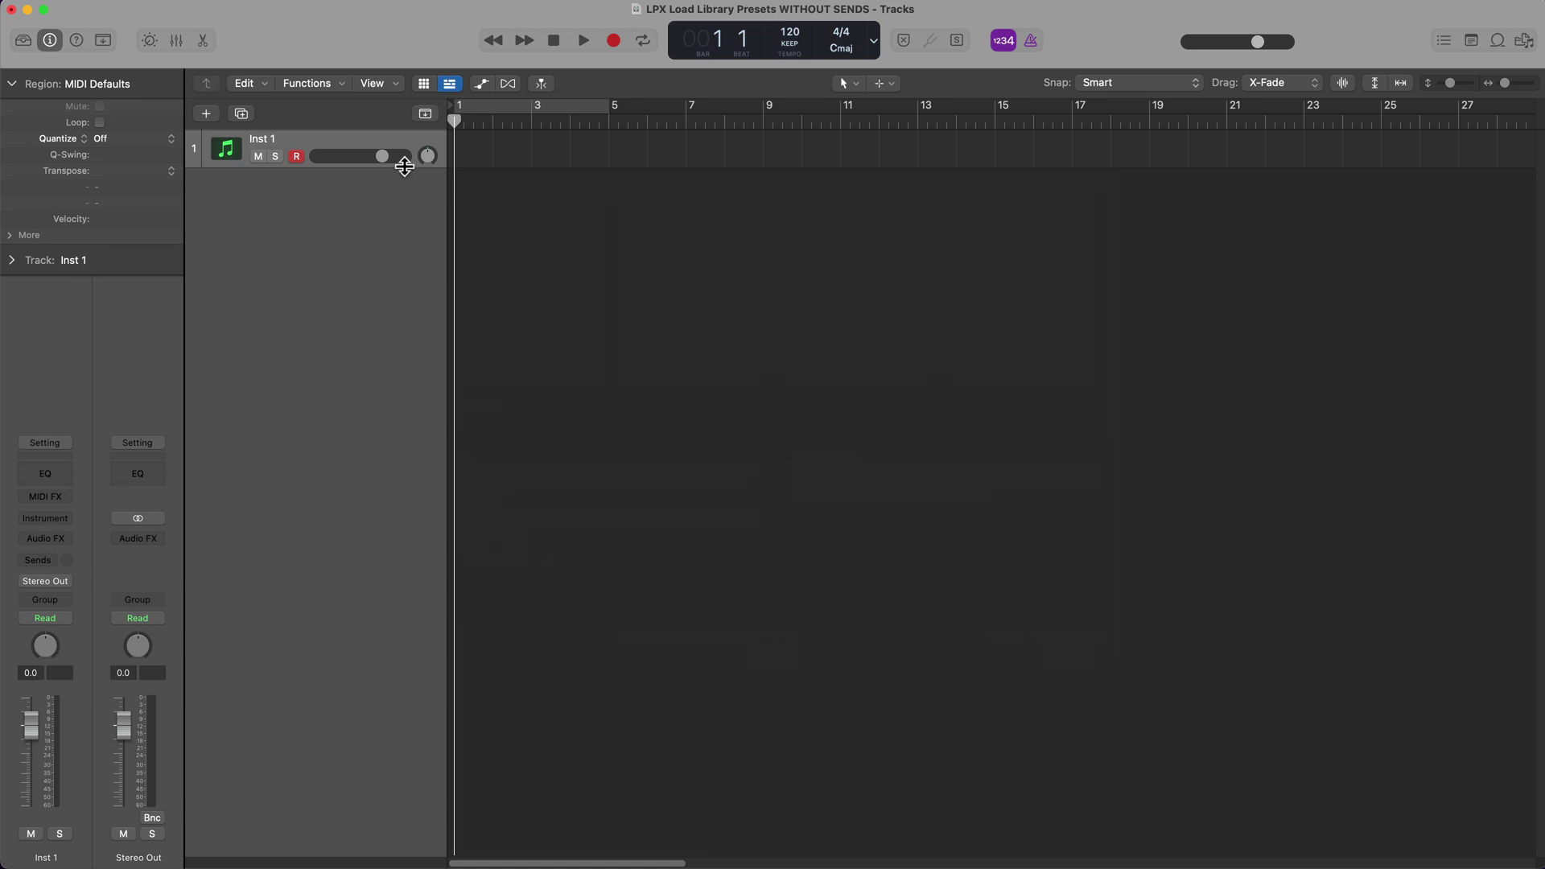
drag(400, 166, 379, 363)
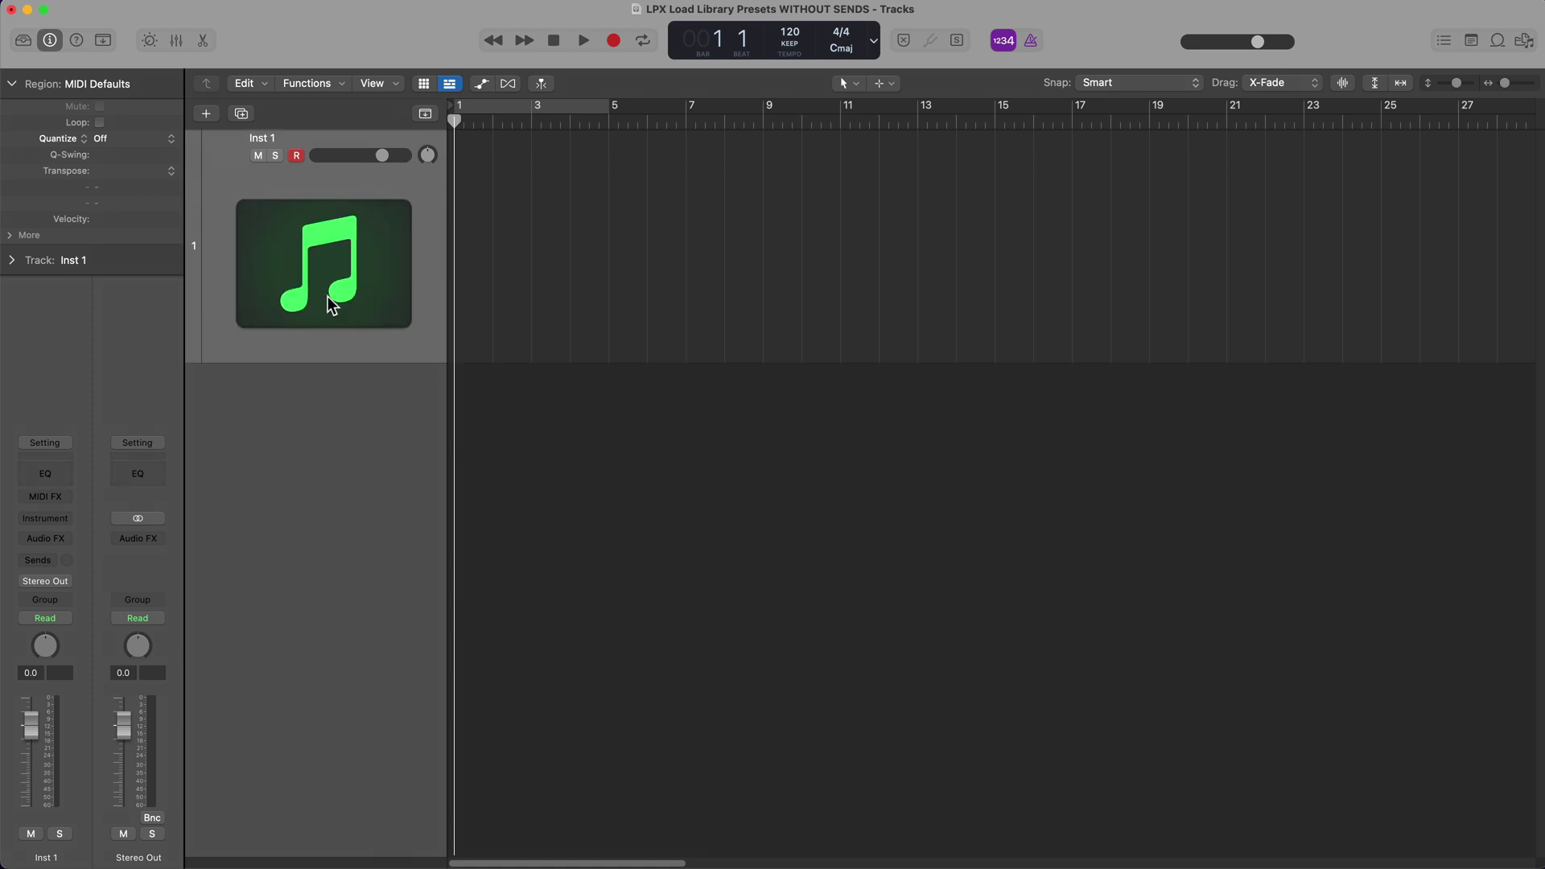
- Load Vintage Electric Piano > Bright Suitcase from the Library and view its Bus 2/3 sends in the Mixer
key(y)
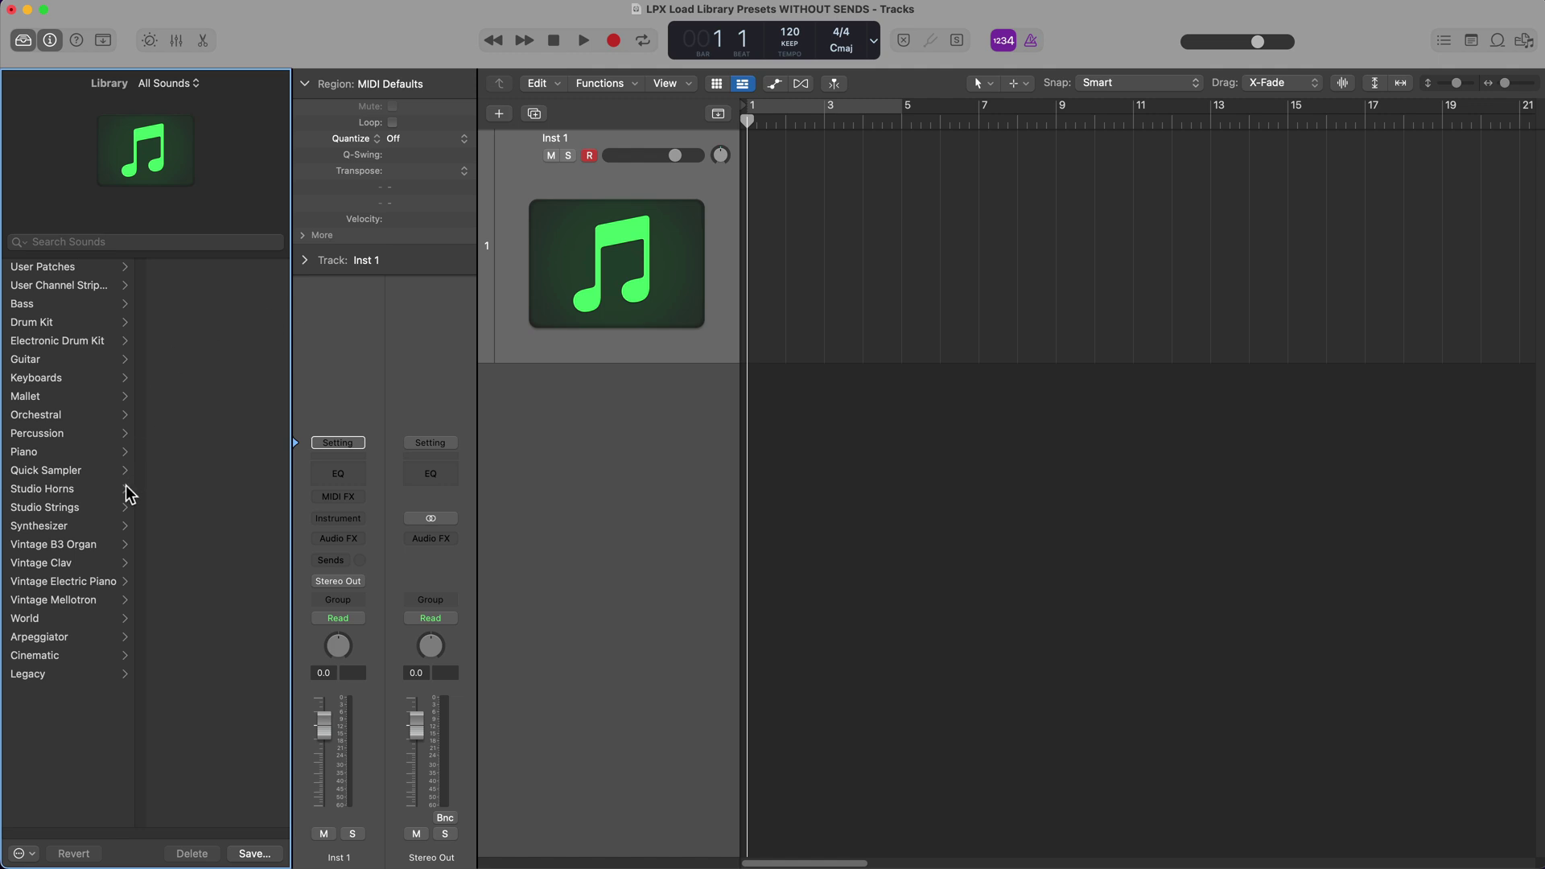
click(70, 576)
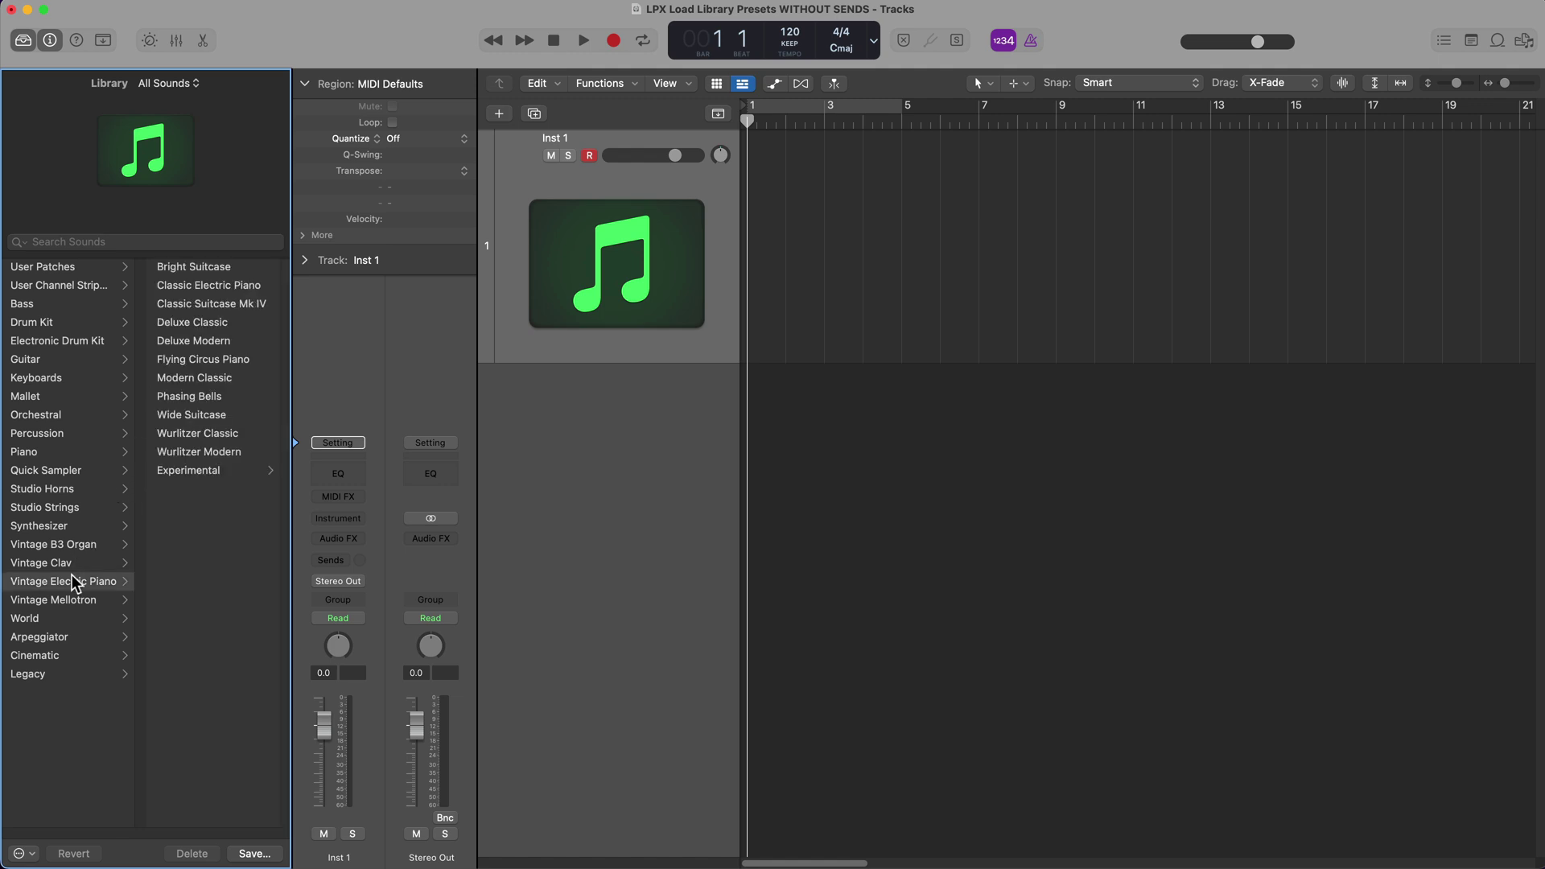
click(200, 266)
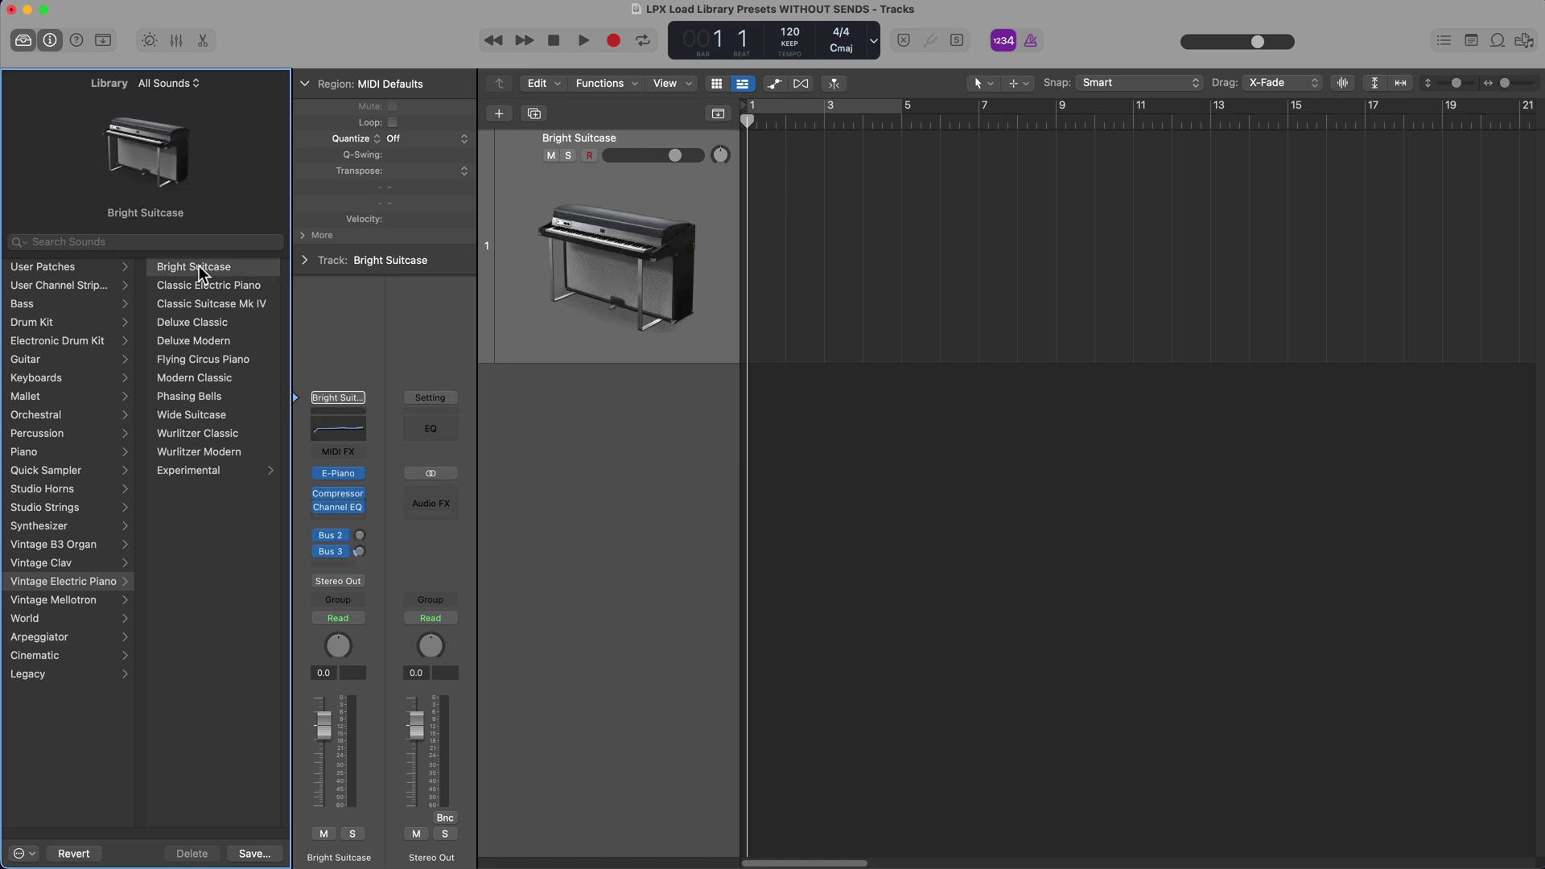
key(x)
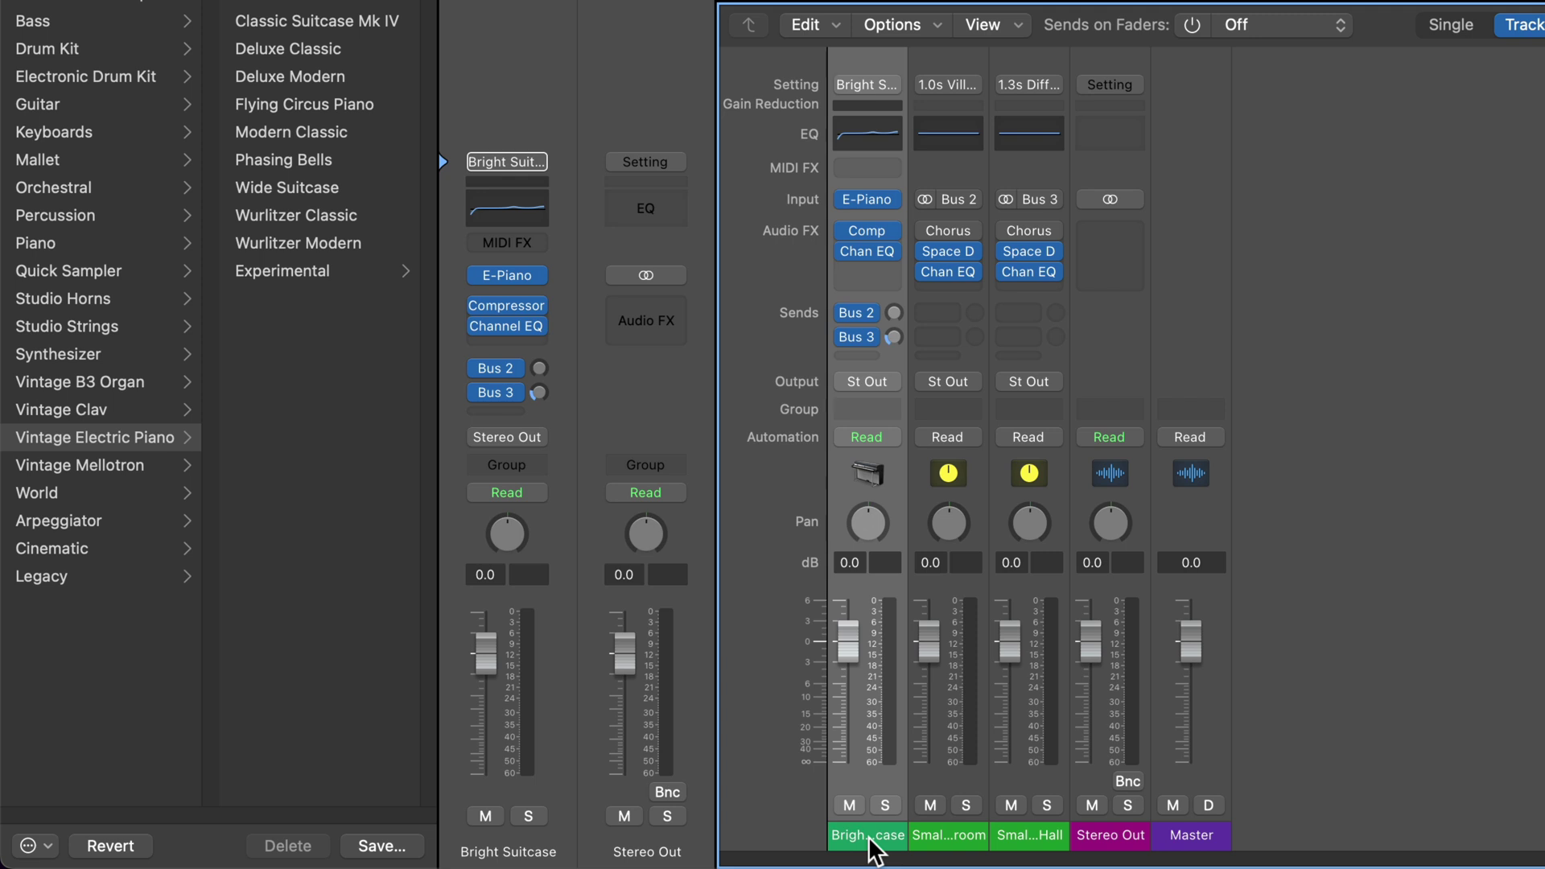
mouse_move(863, 253)
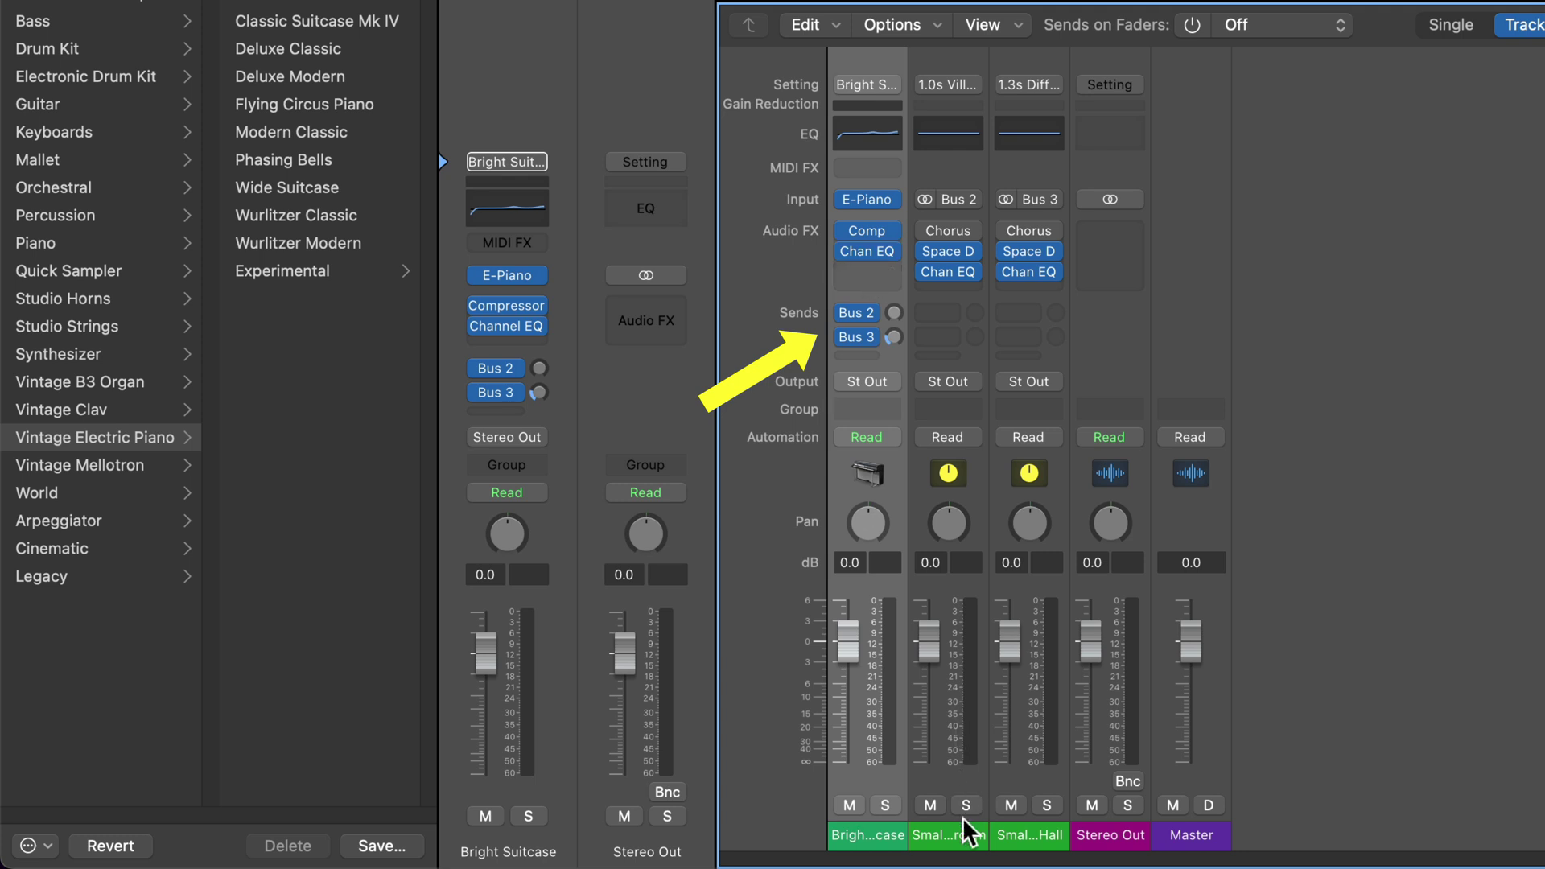
click(966, 837)
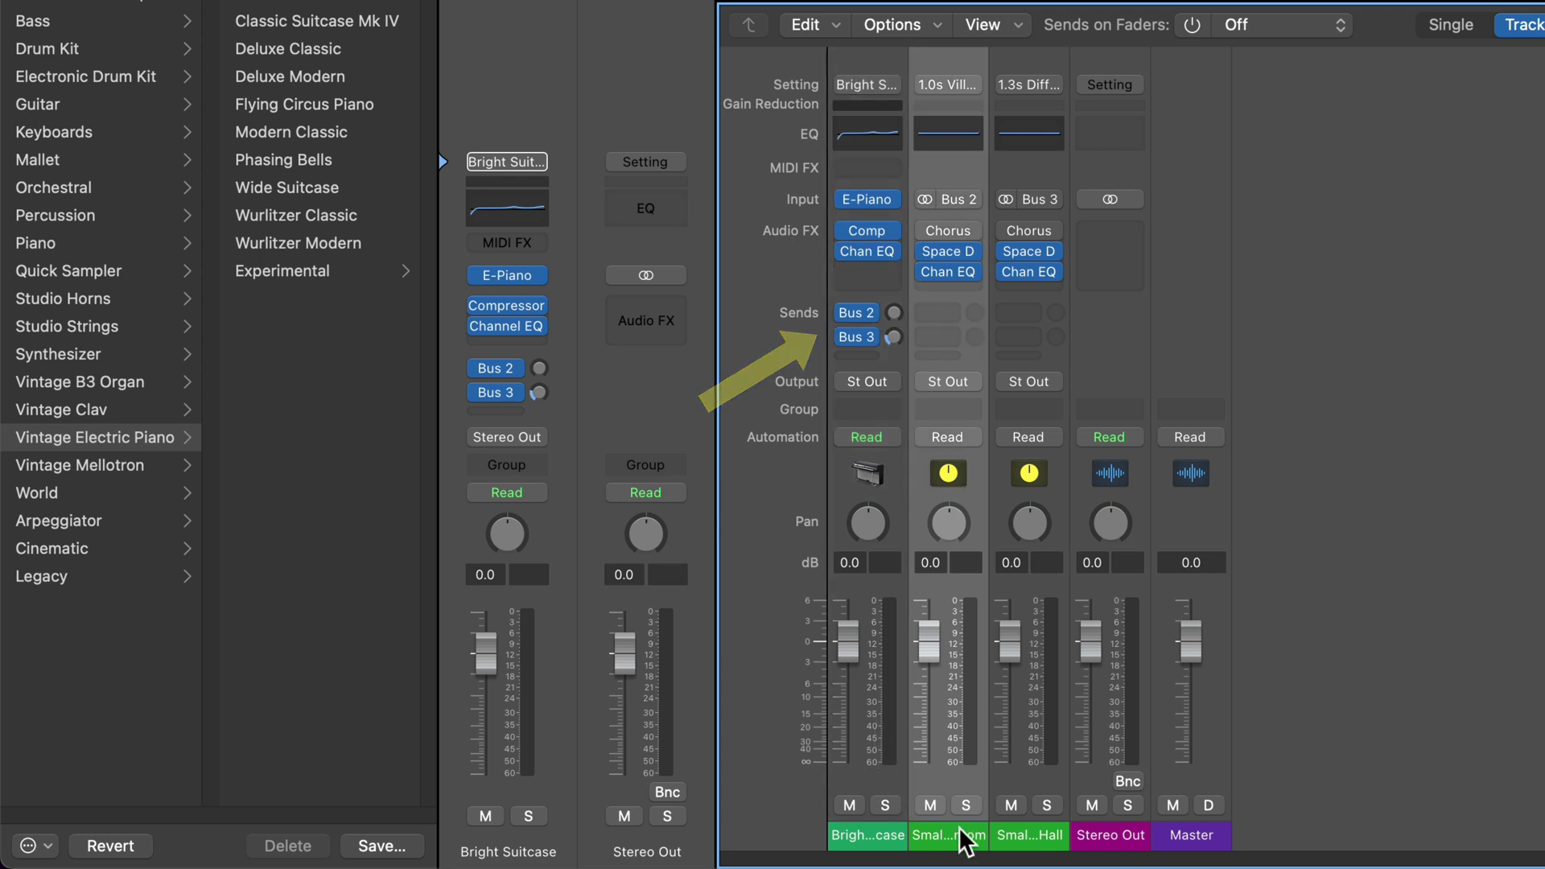
key(Down)
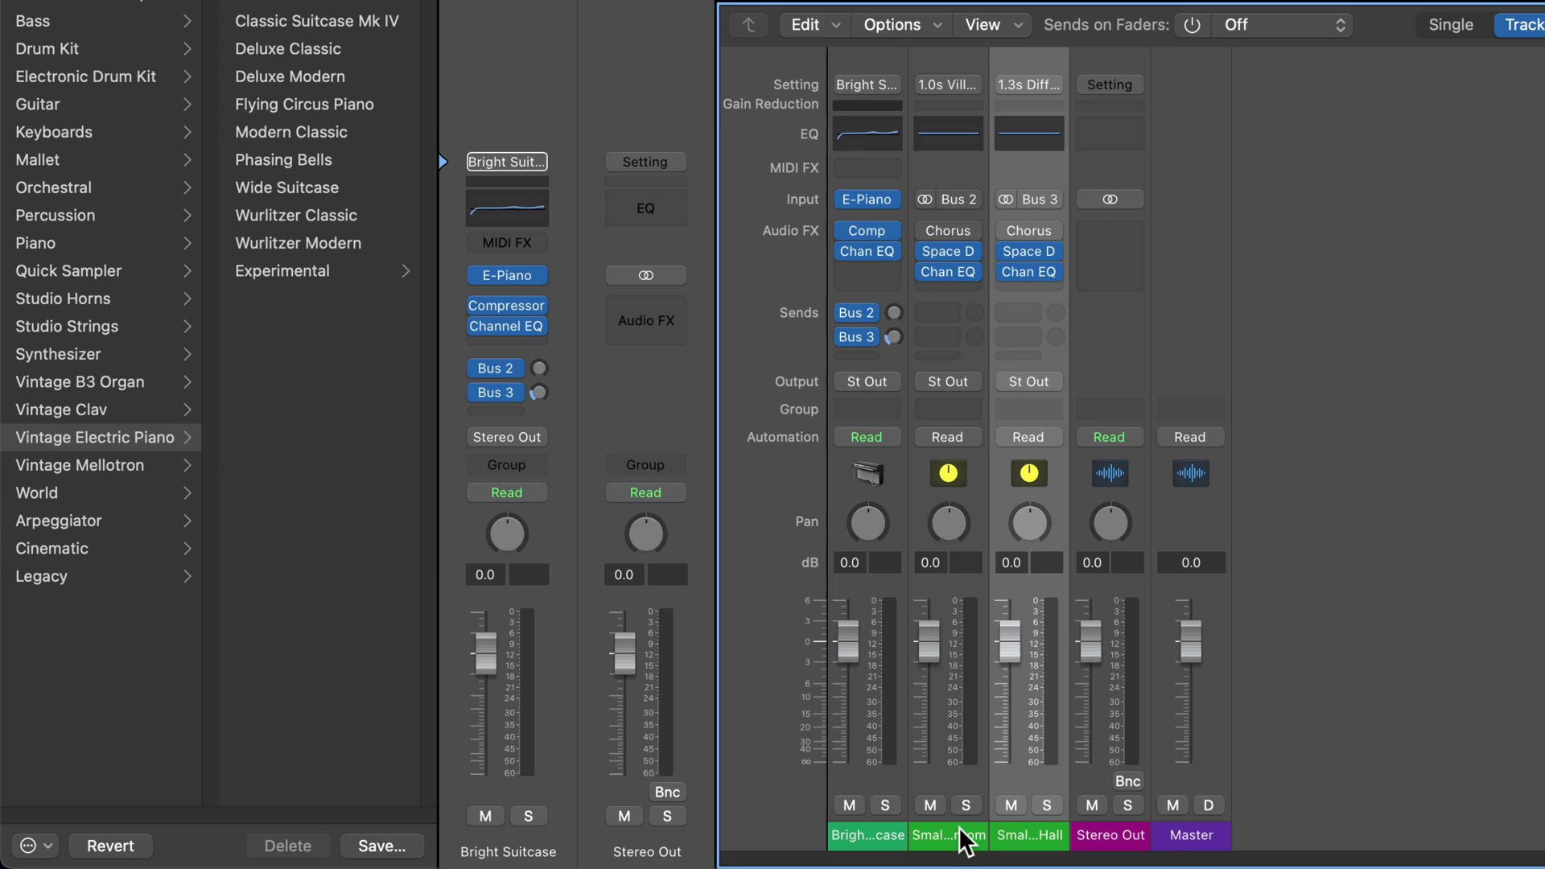
click(963, 839)
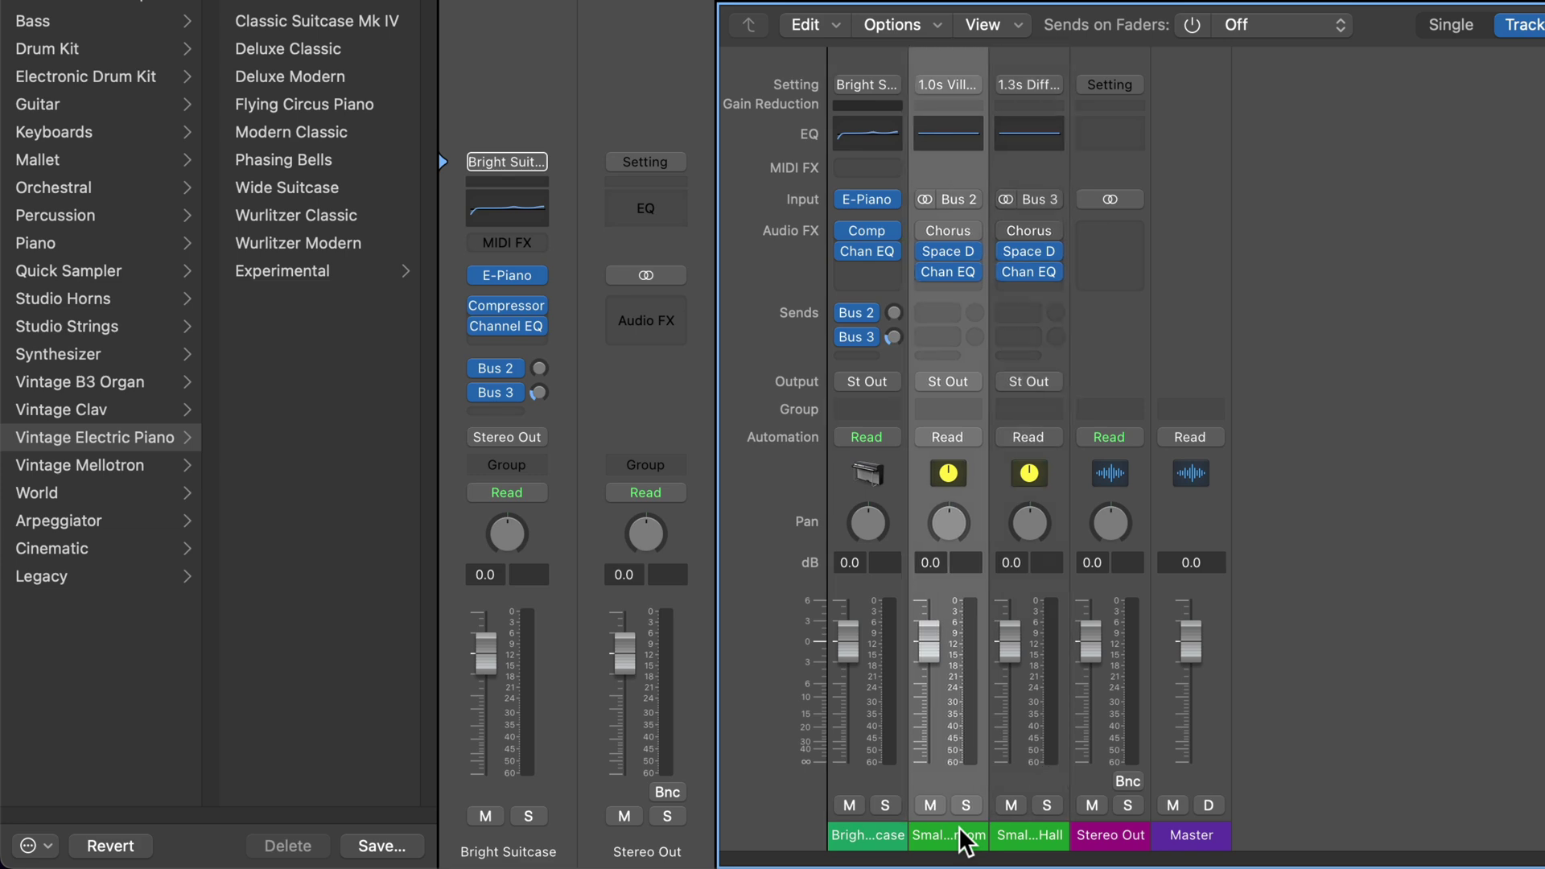
key(Up)
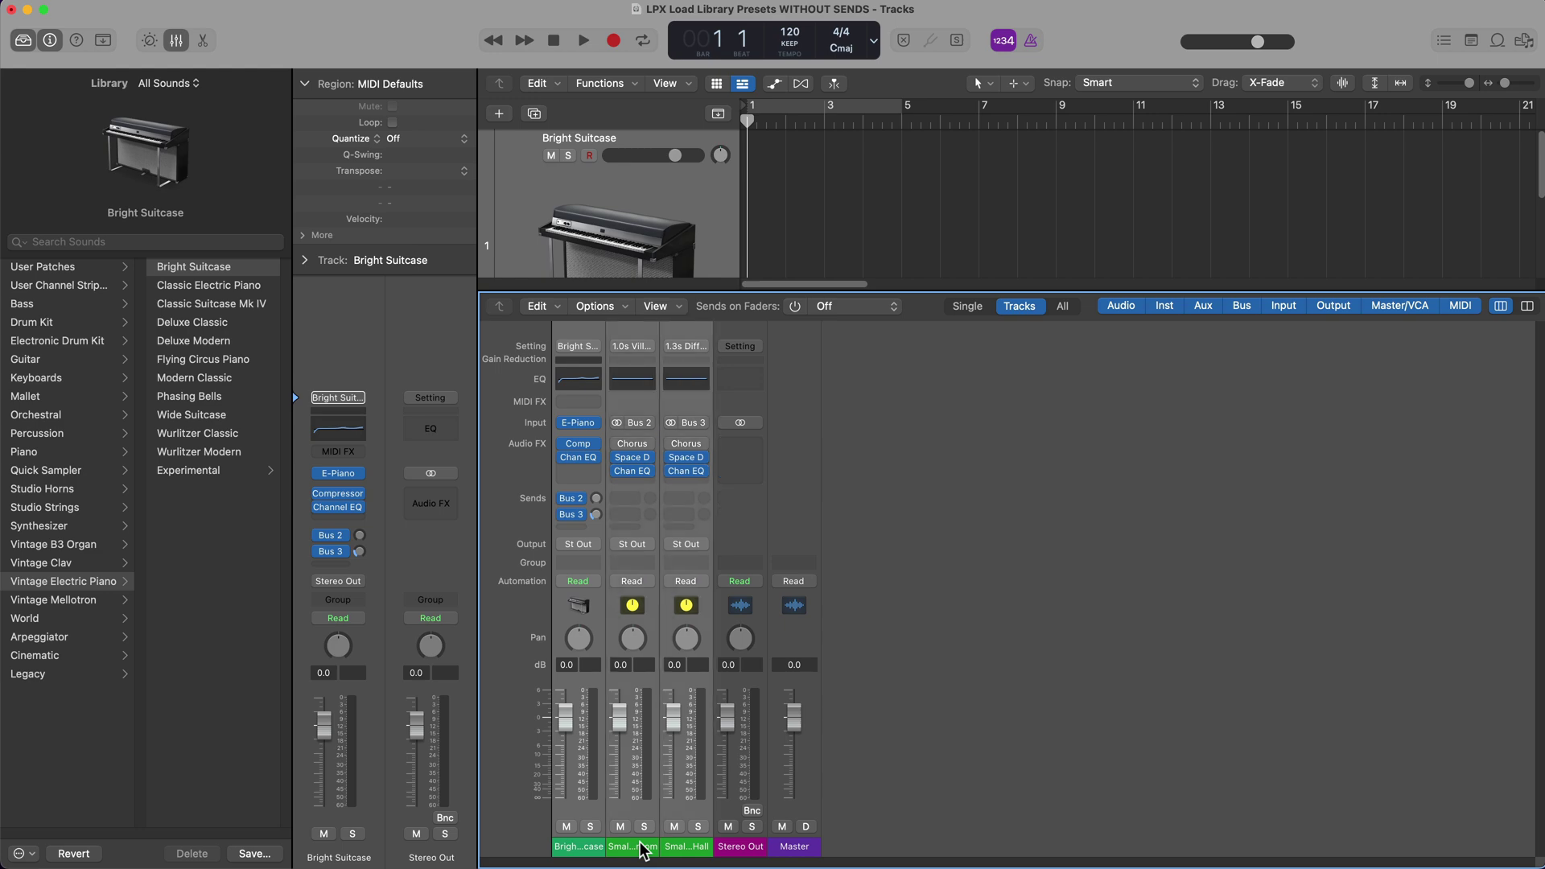
- Delete the electric piano and reverb aux channel strips, confirming Delete anyway
key(Delete)
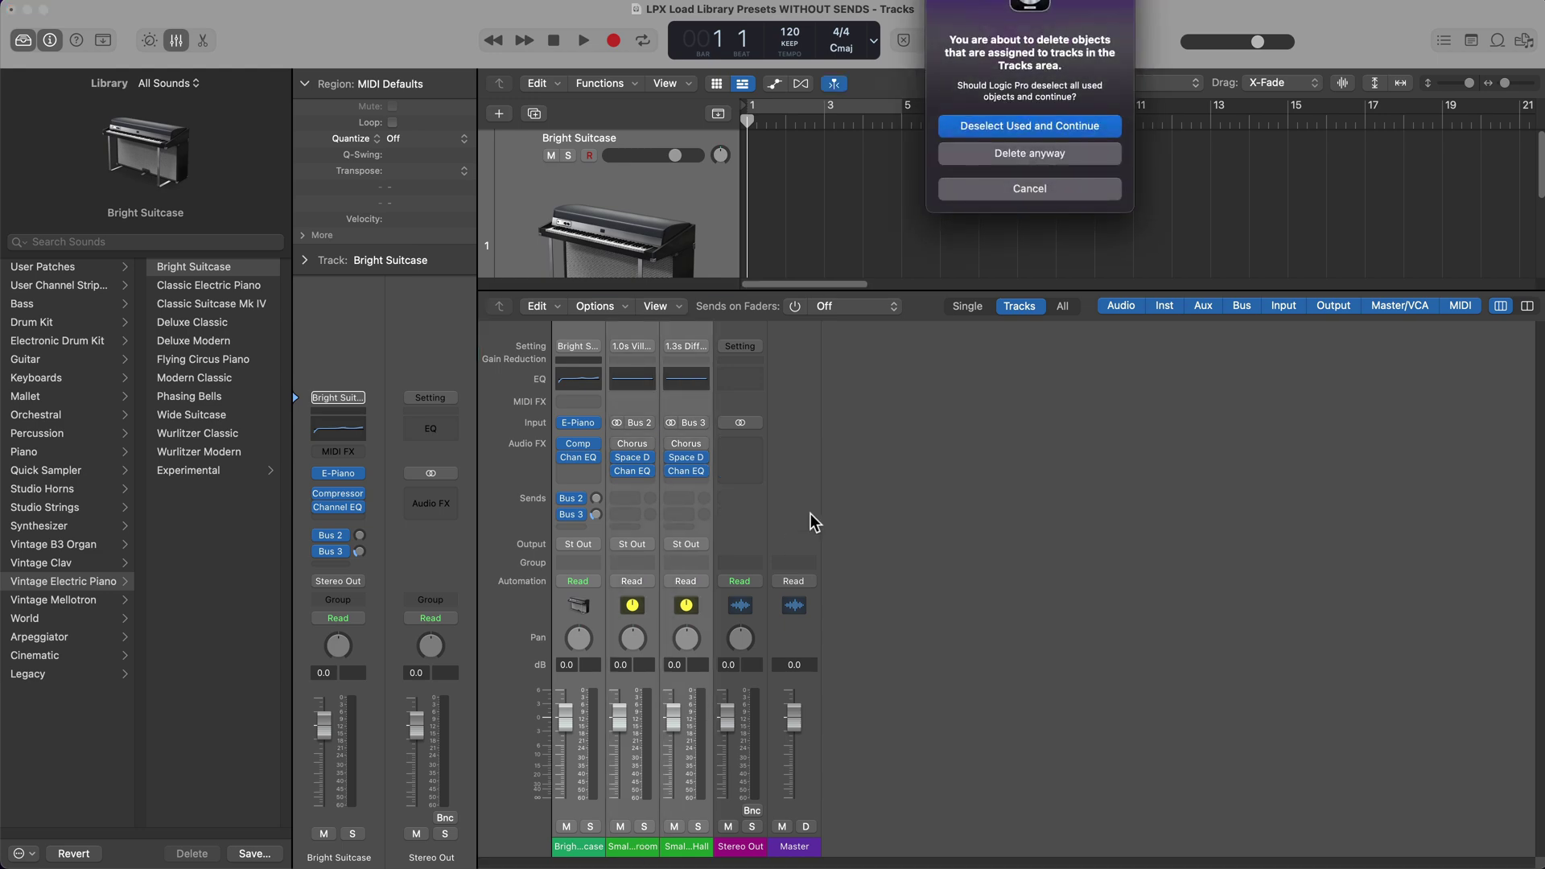
click(989, 153)
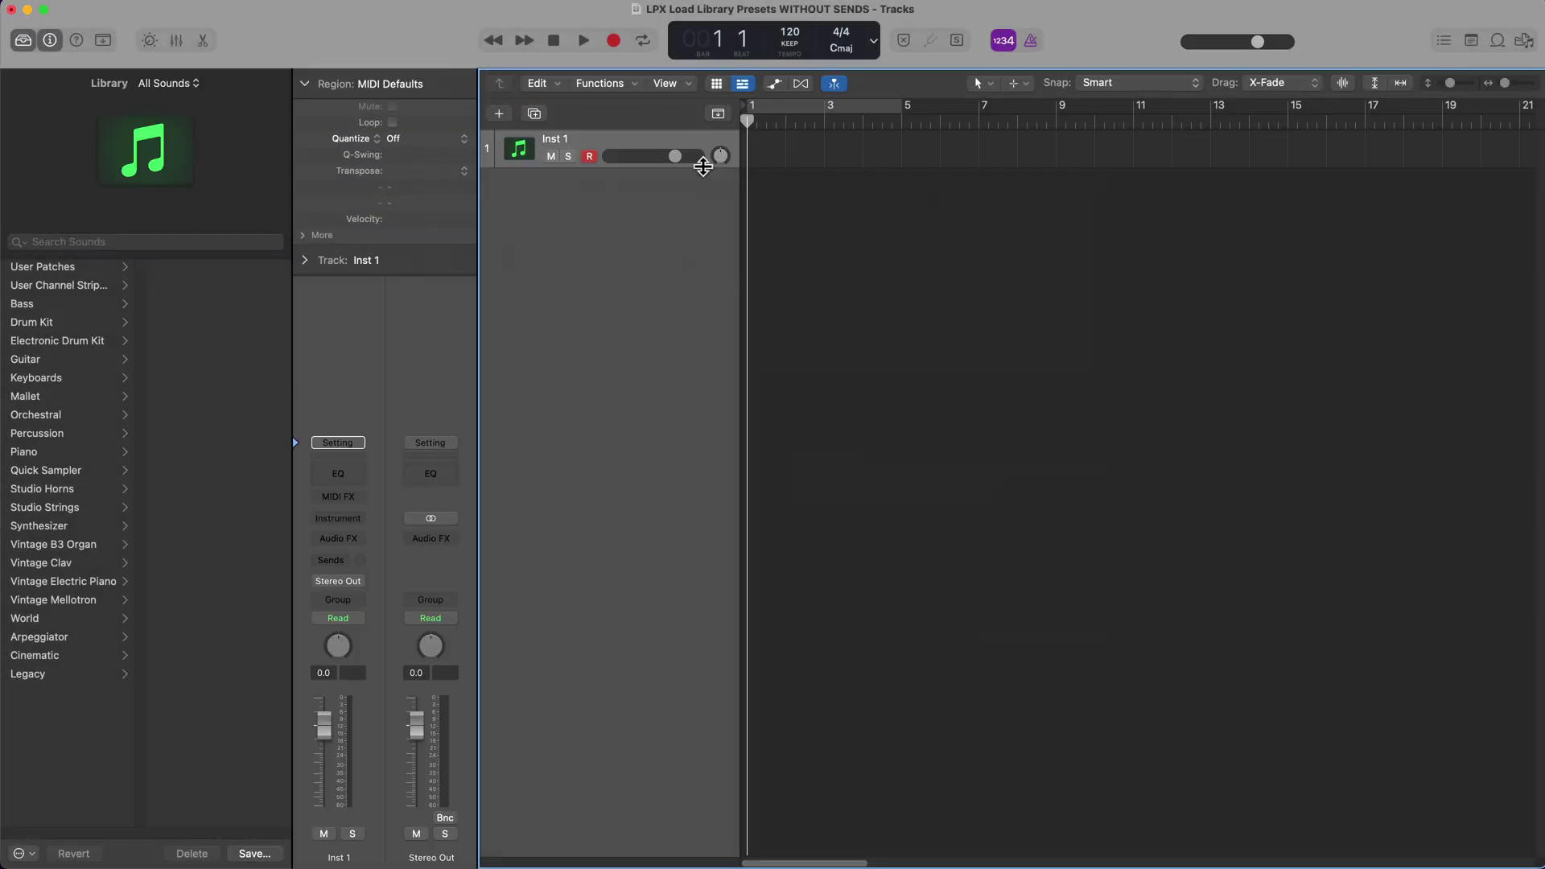
- Make Inst 1 taller and enable Patch Merging from the Library's action menu
drag(704, 165, 690, 415)
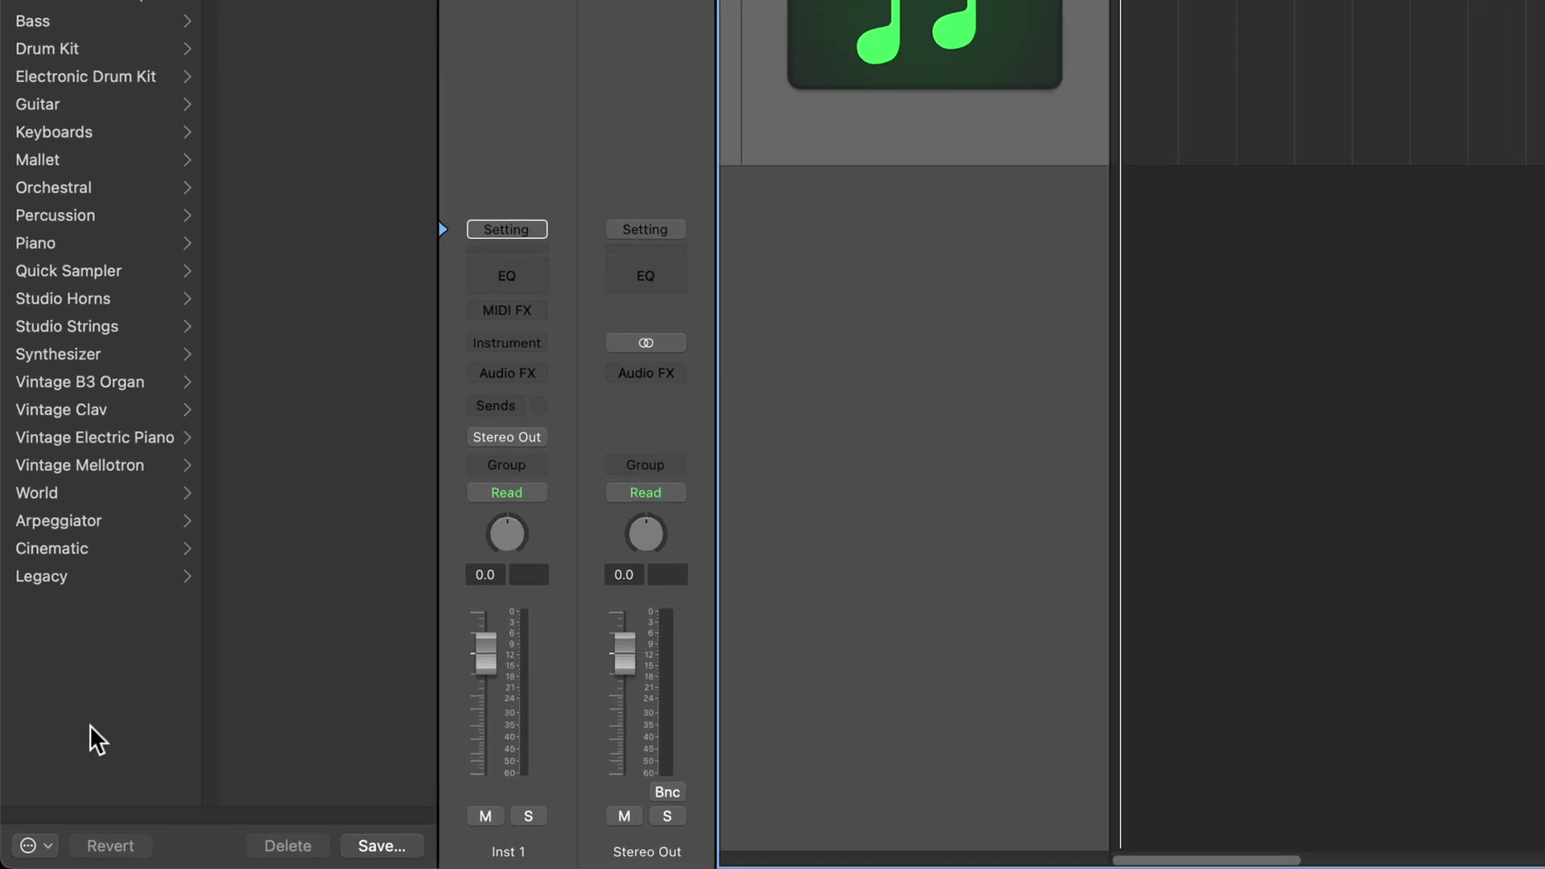
click(46, 845)
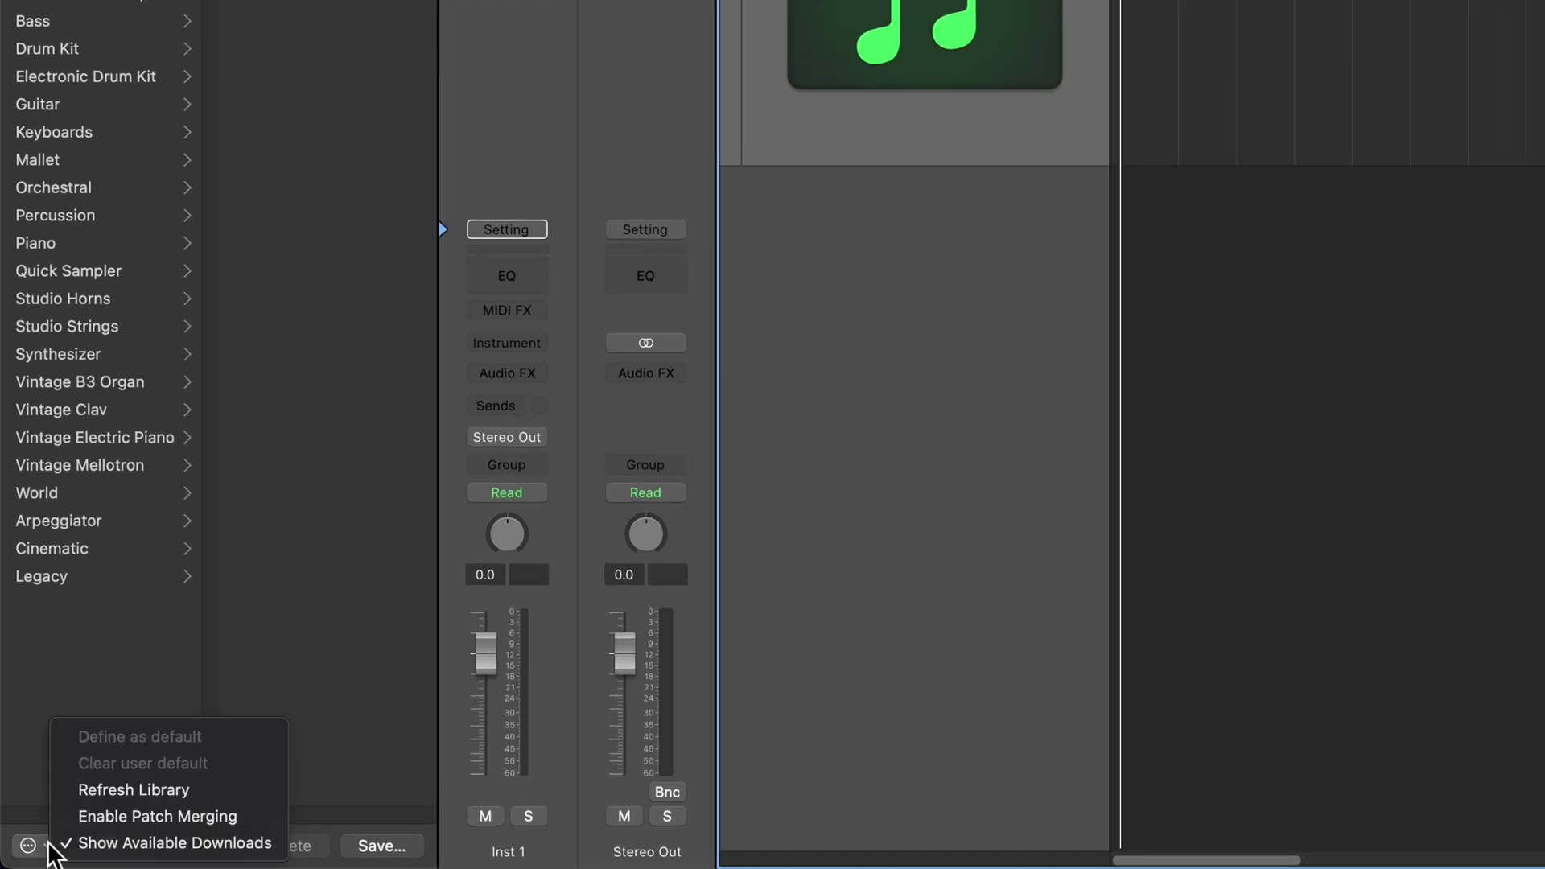
click(109, 817)
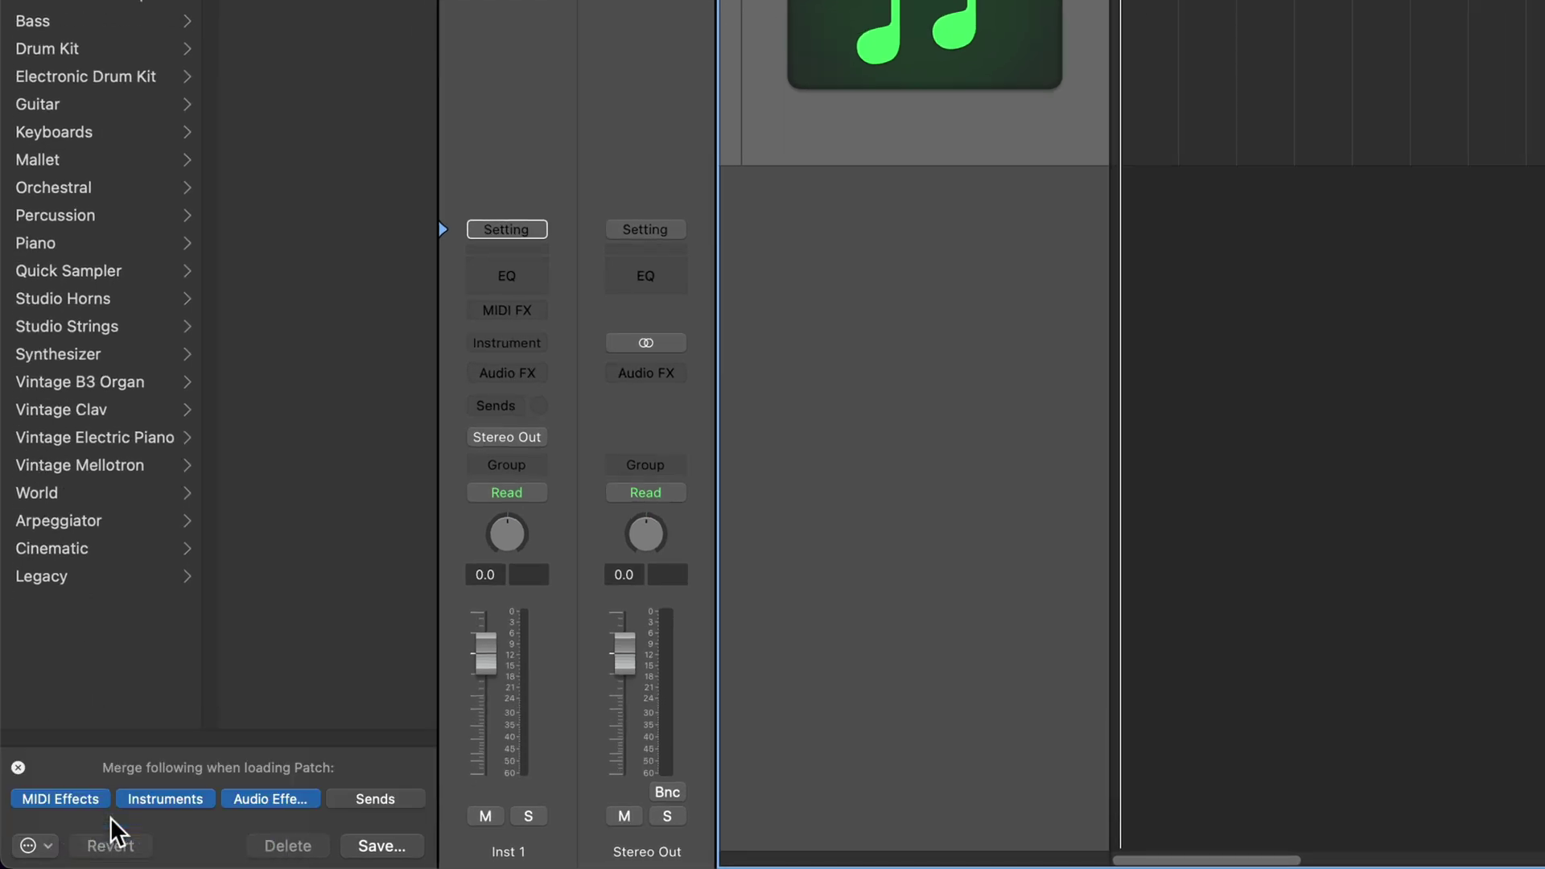
- Exclude Sends from merging, keeping MIDI Effects, Instruments and Audio Effects, with Patch Merging re-enabled
click(396, 799)
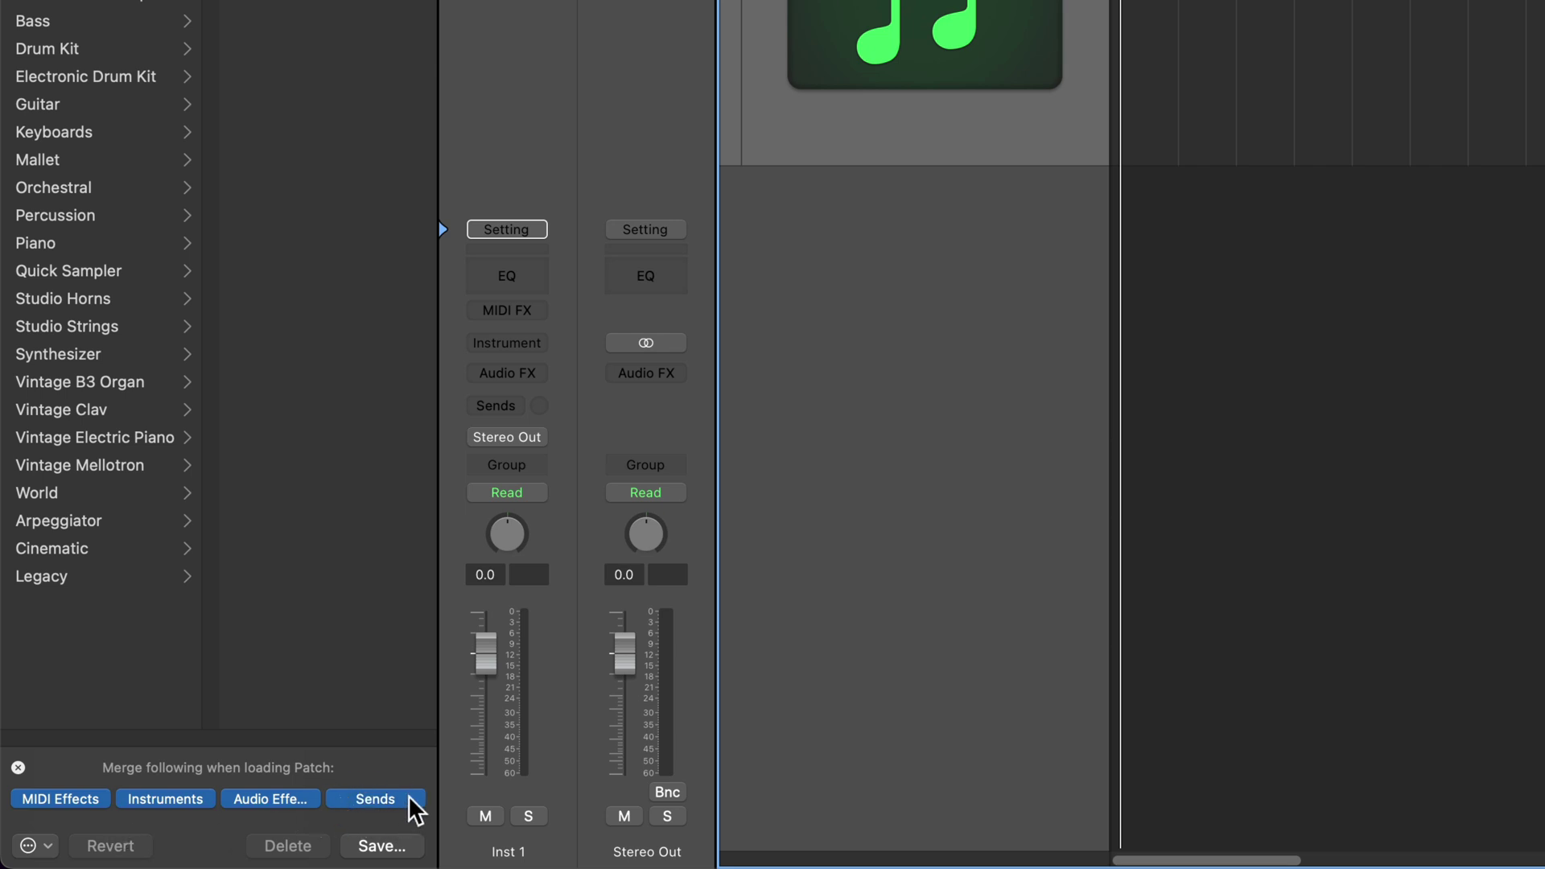
click(411, 802)
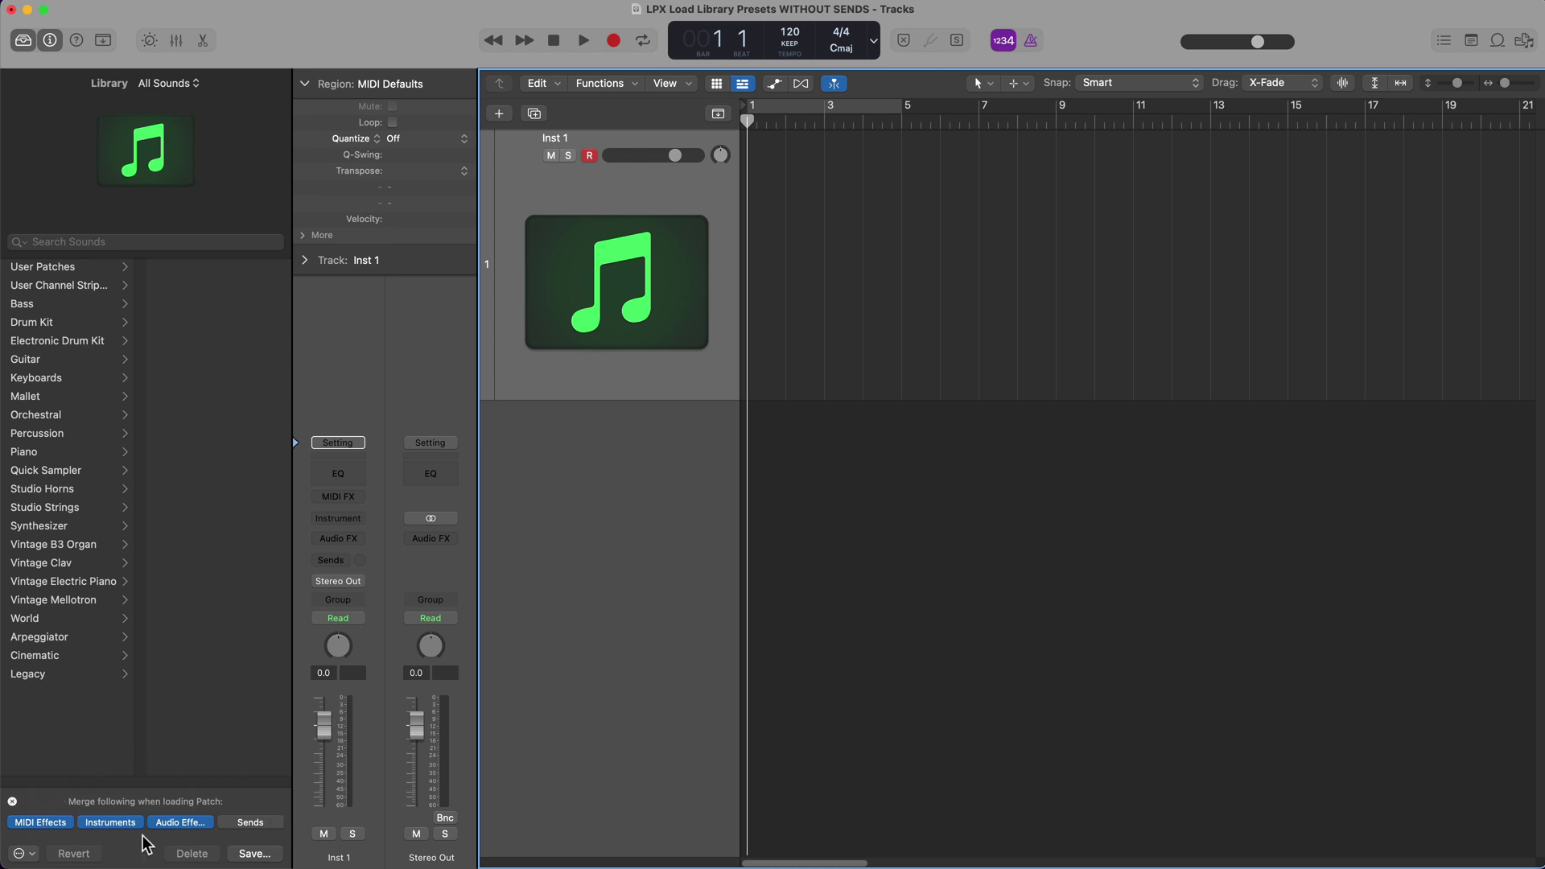
click(12, 801)
click(24, 853)
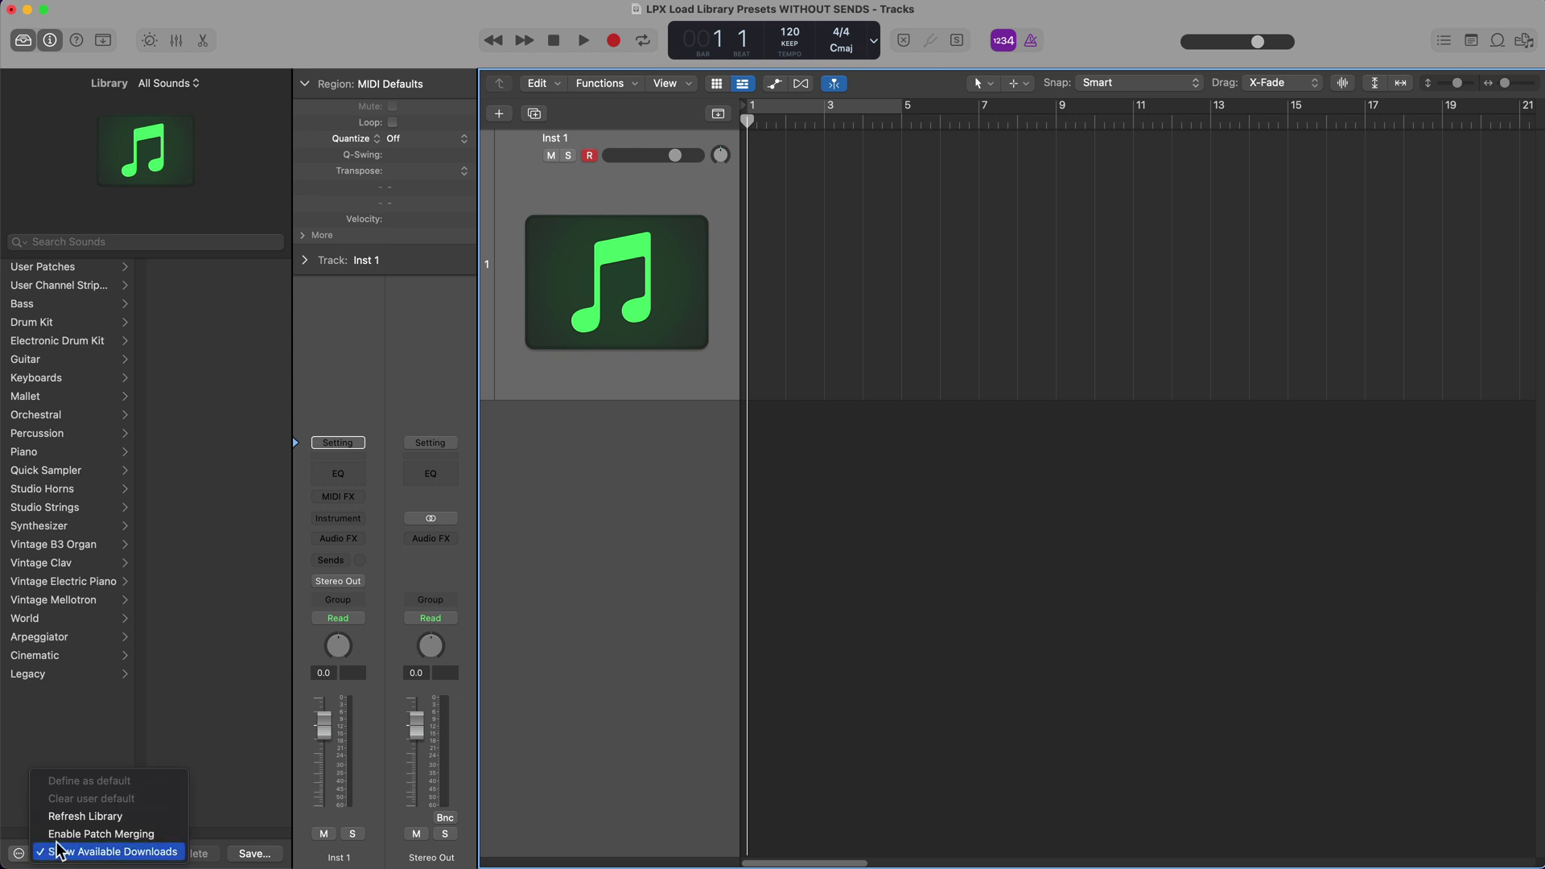
click(64, 837)
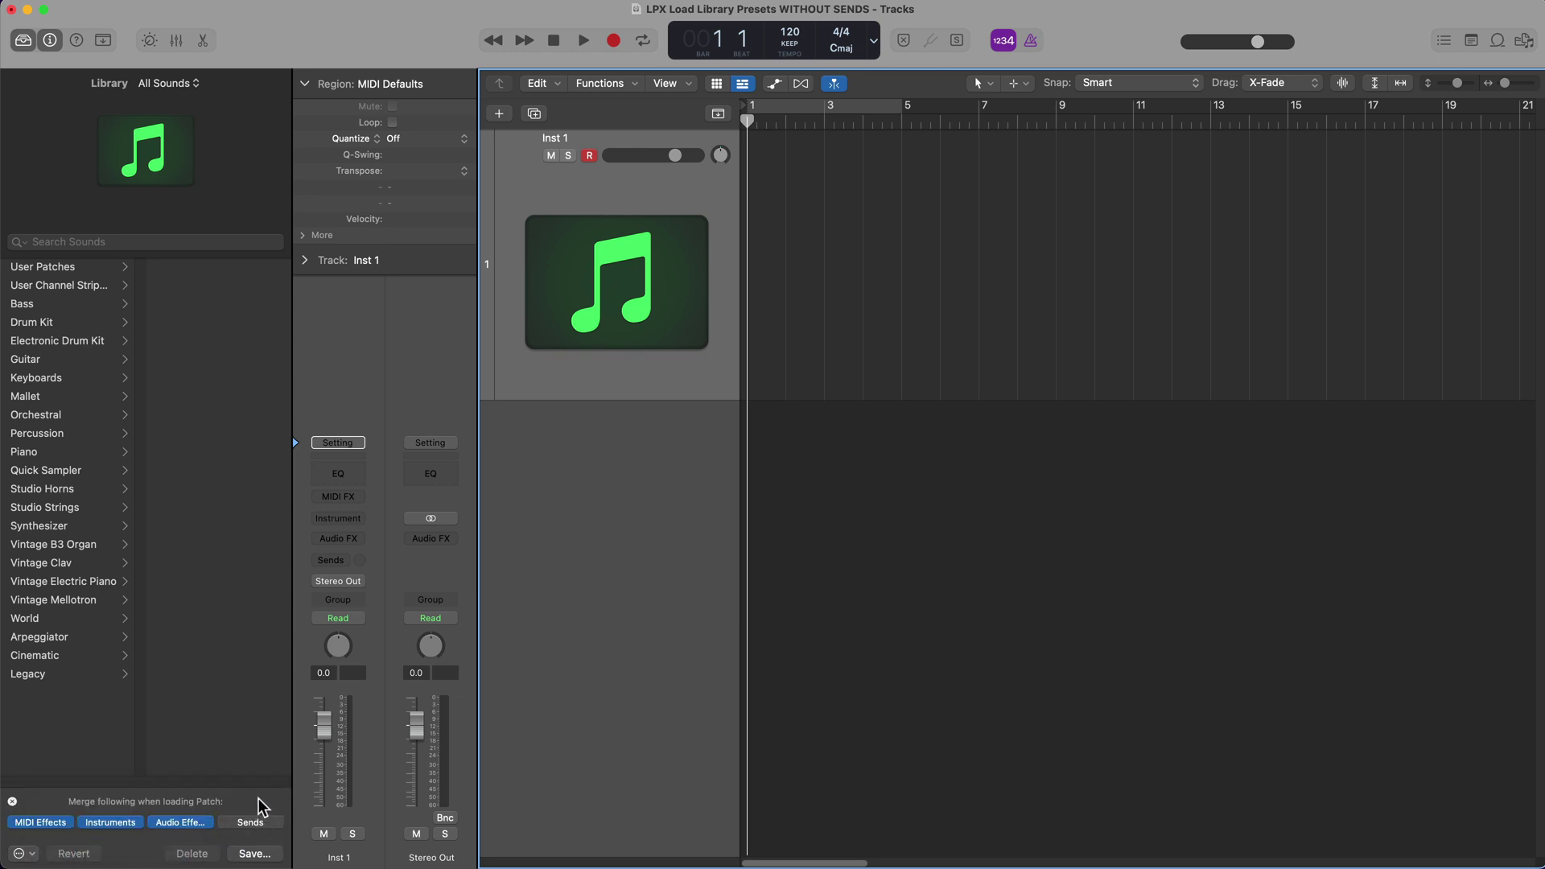
- Load Bright Suitcase without sends and inspect it in the Mixer, switching Single then back to Tracks
click(71, 580)
click(209, 267)
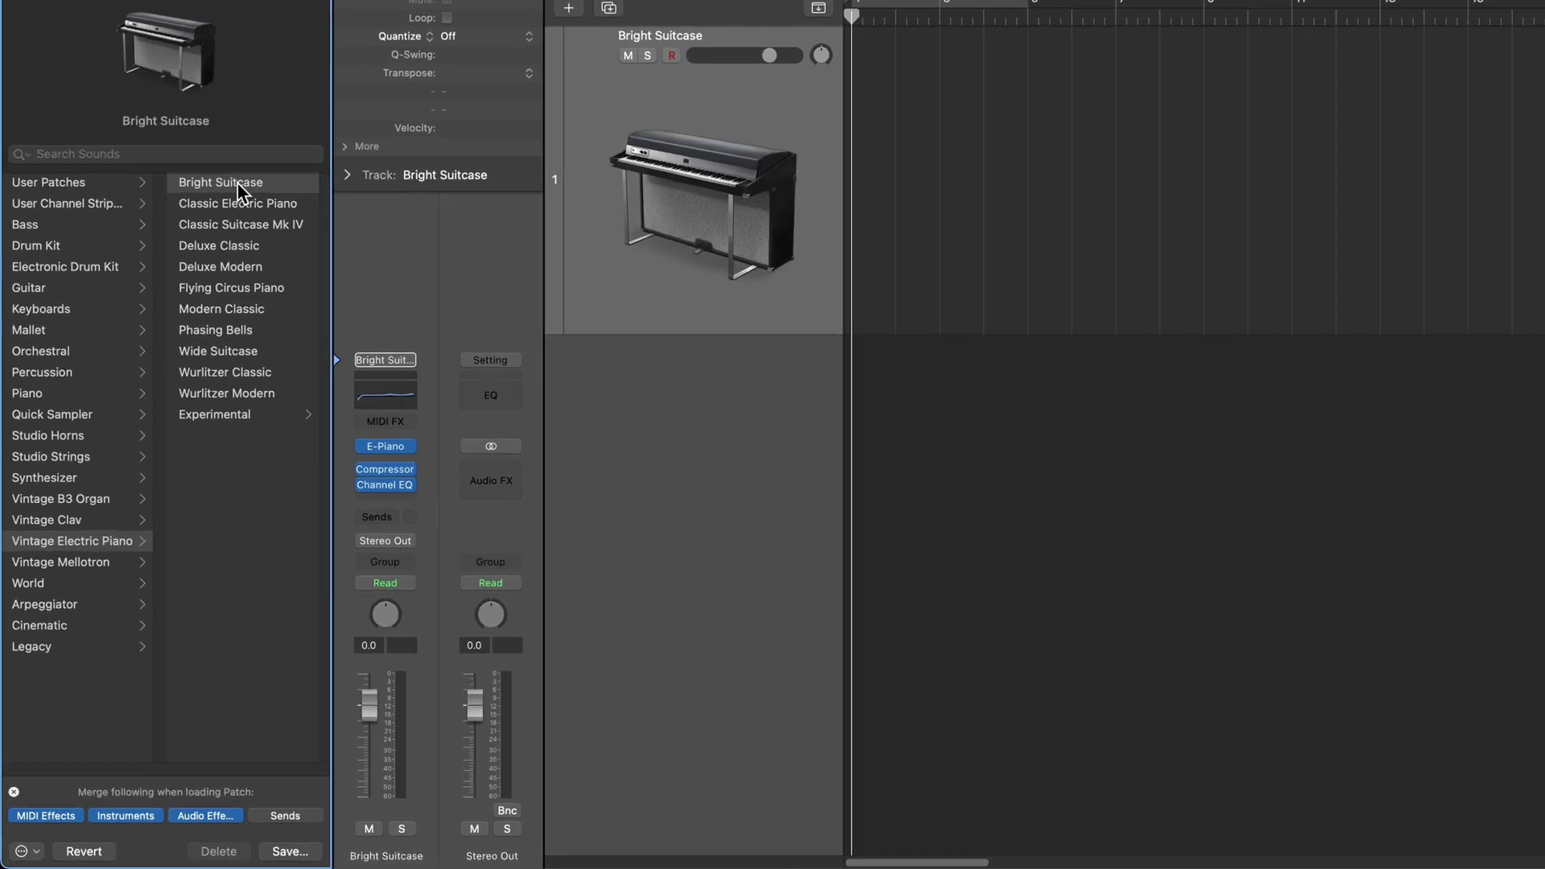
key(x)
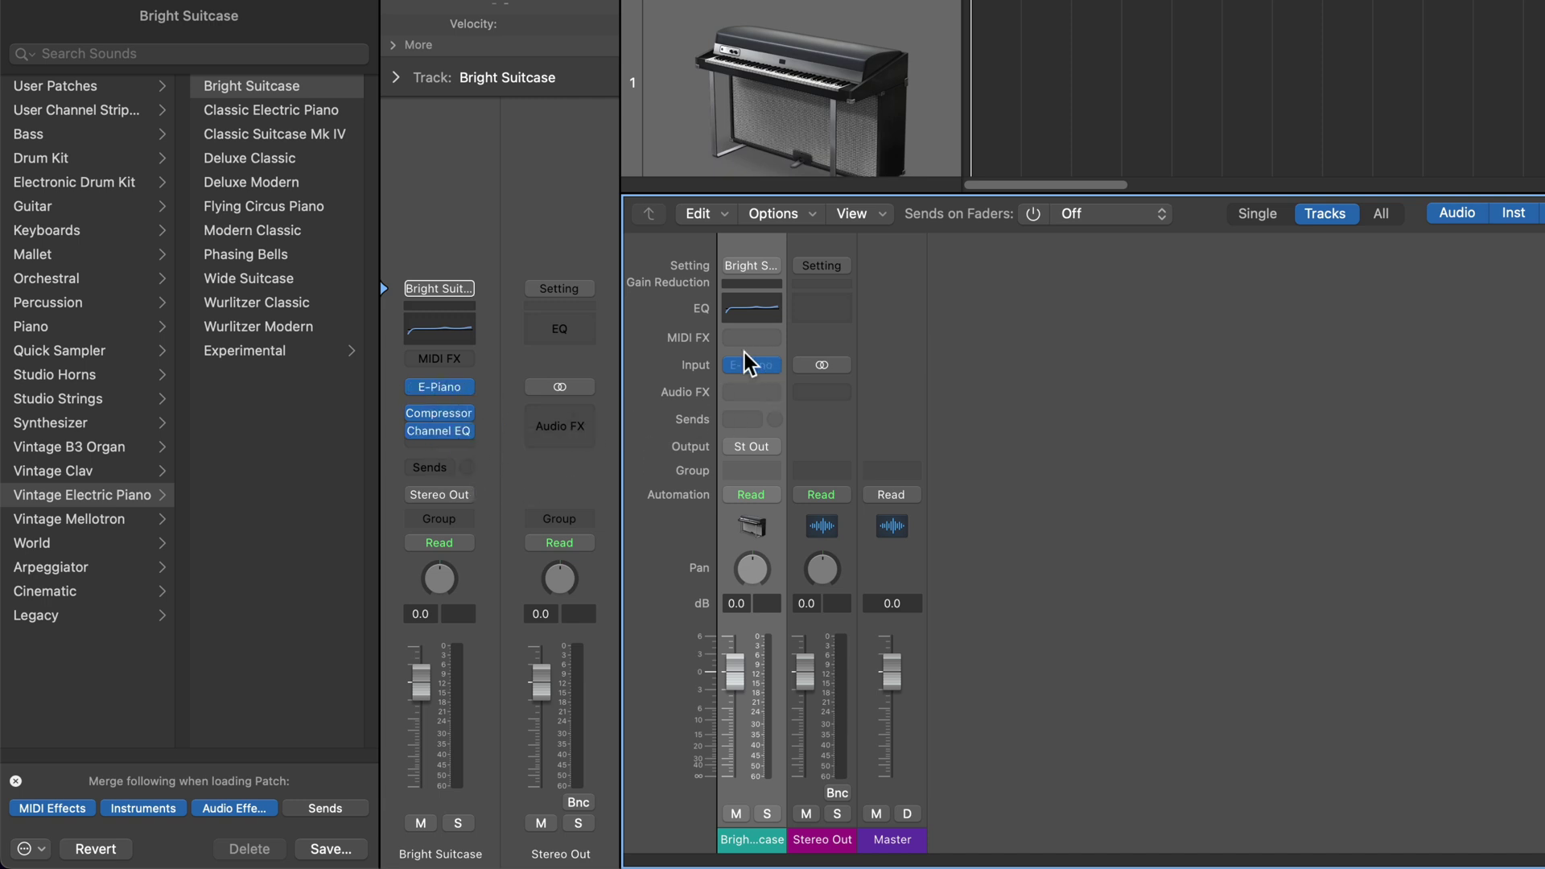
click(1273, 213)
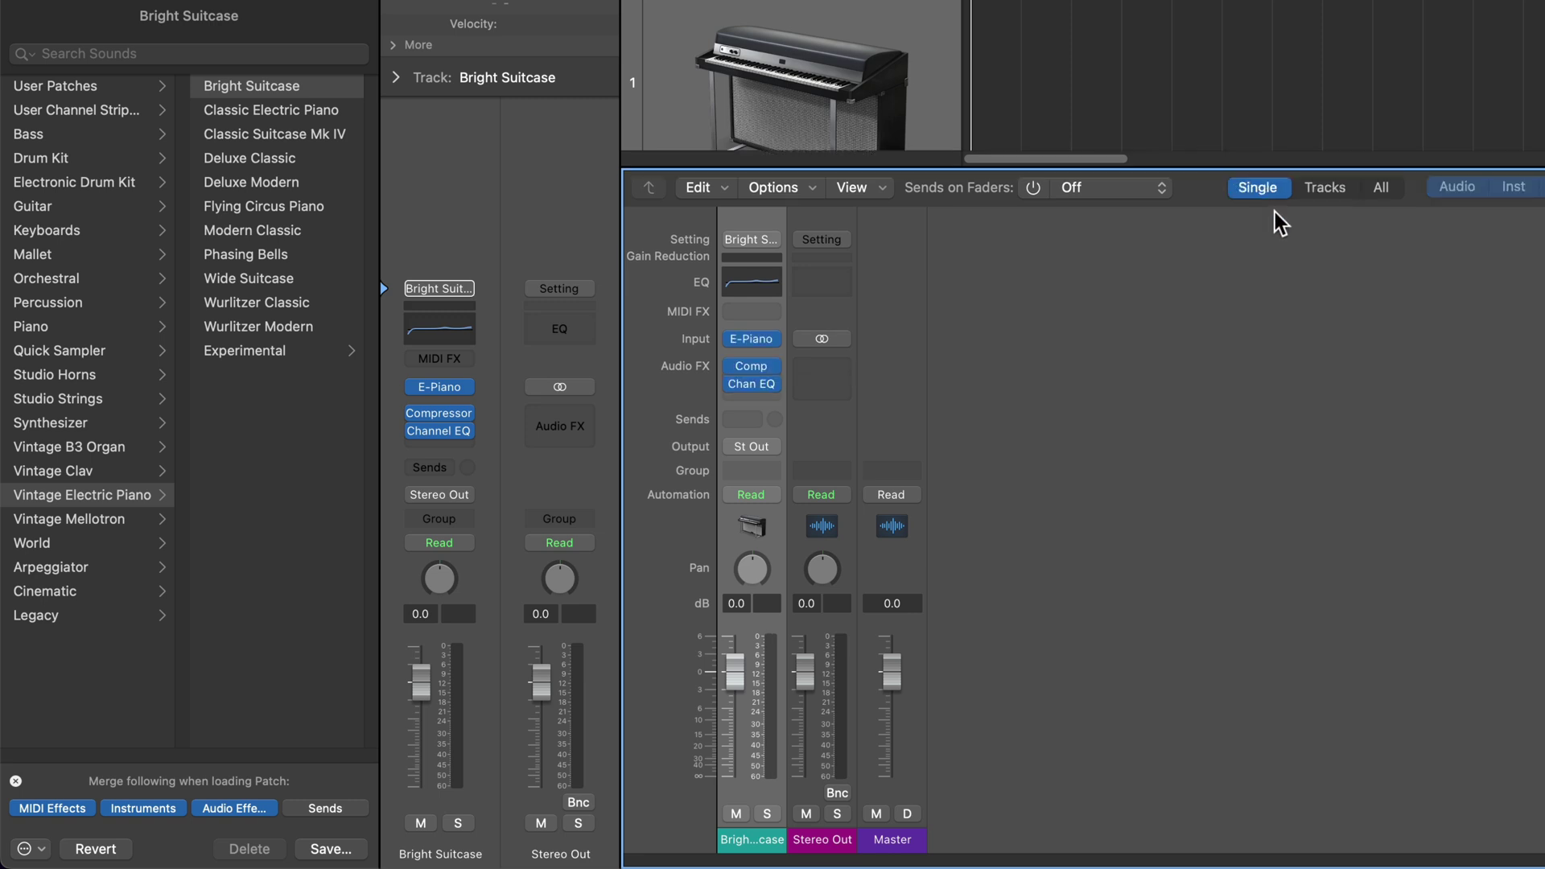
click(1324, 185)
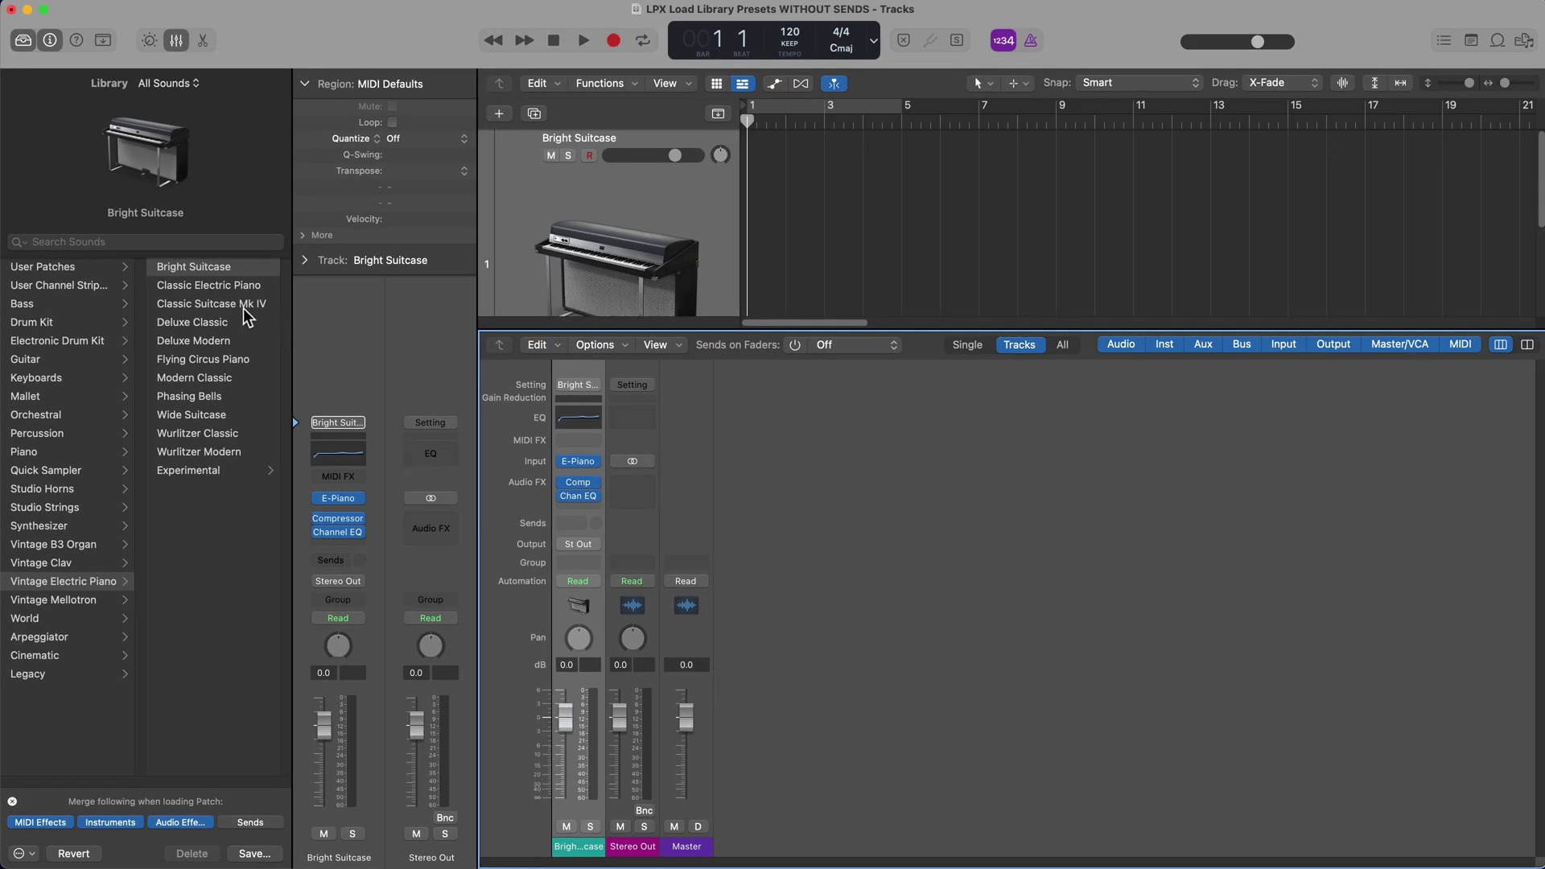
- Audition Classic Suitcase Mk IV, Deluxe Modern and Modern Classic, settling on Wide Suitcase with its Spreader
click(304, 139)
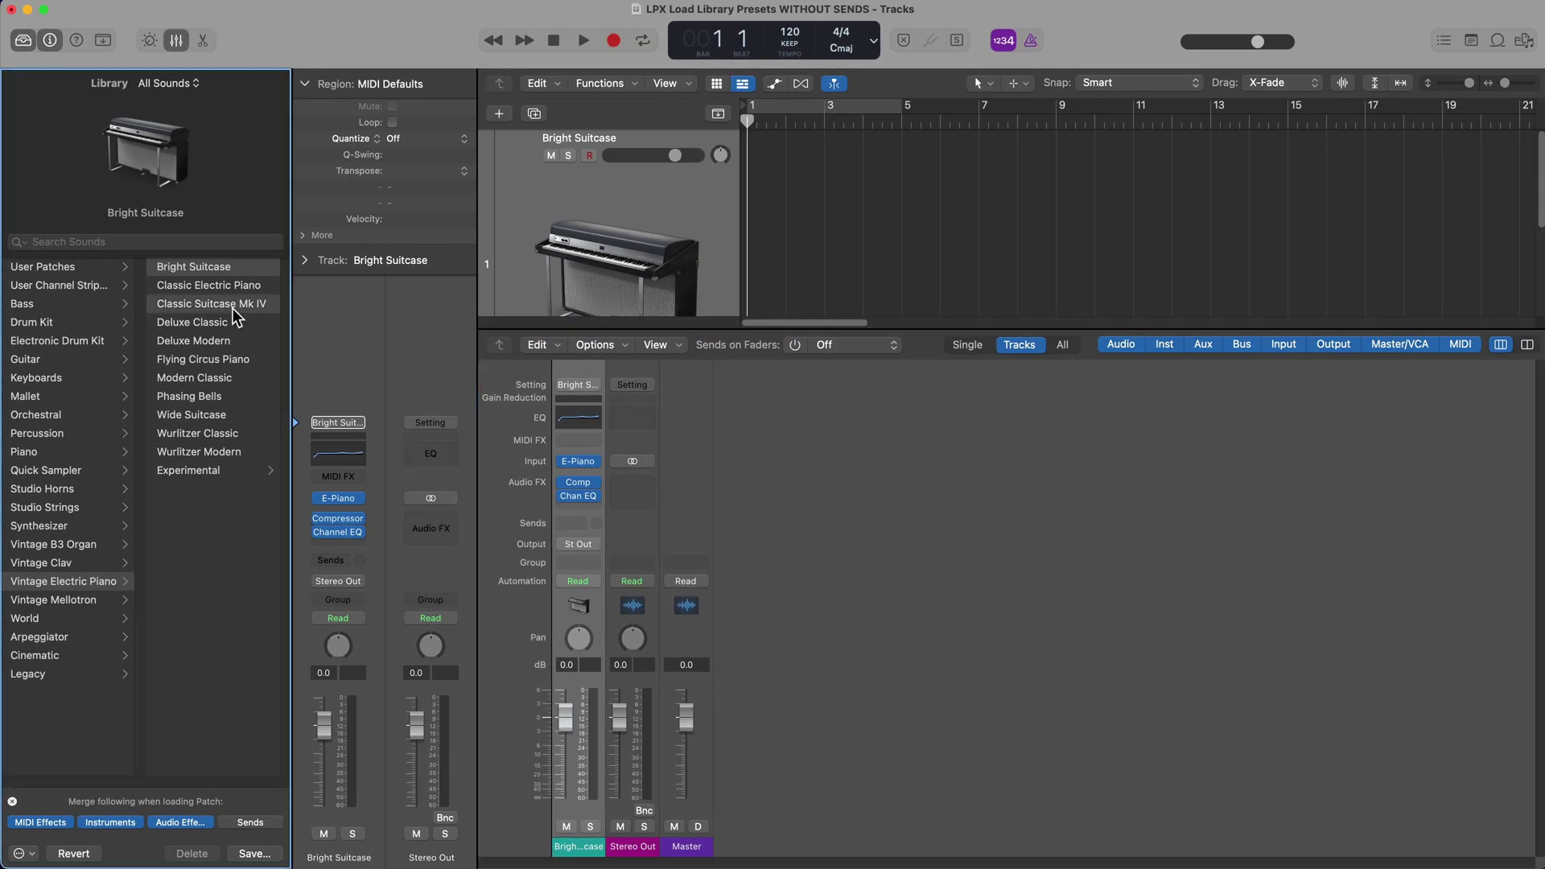
click(233, 306)
click(219, 339)
key(Down)
key(Down)
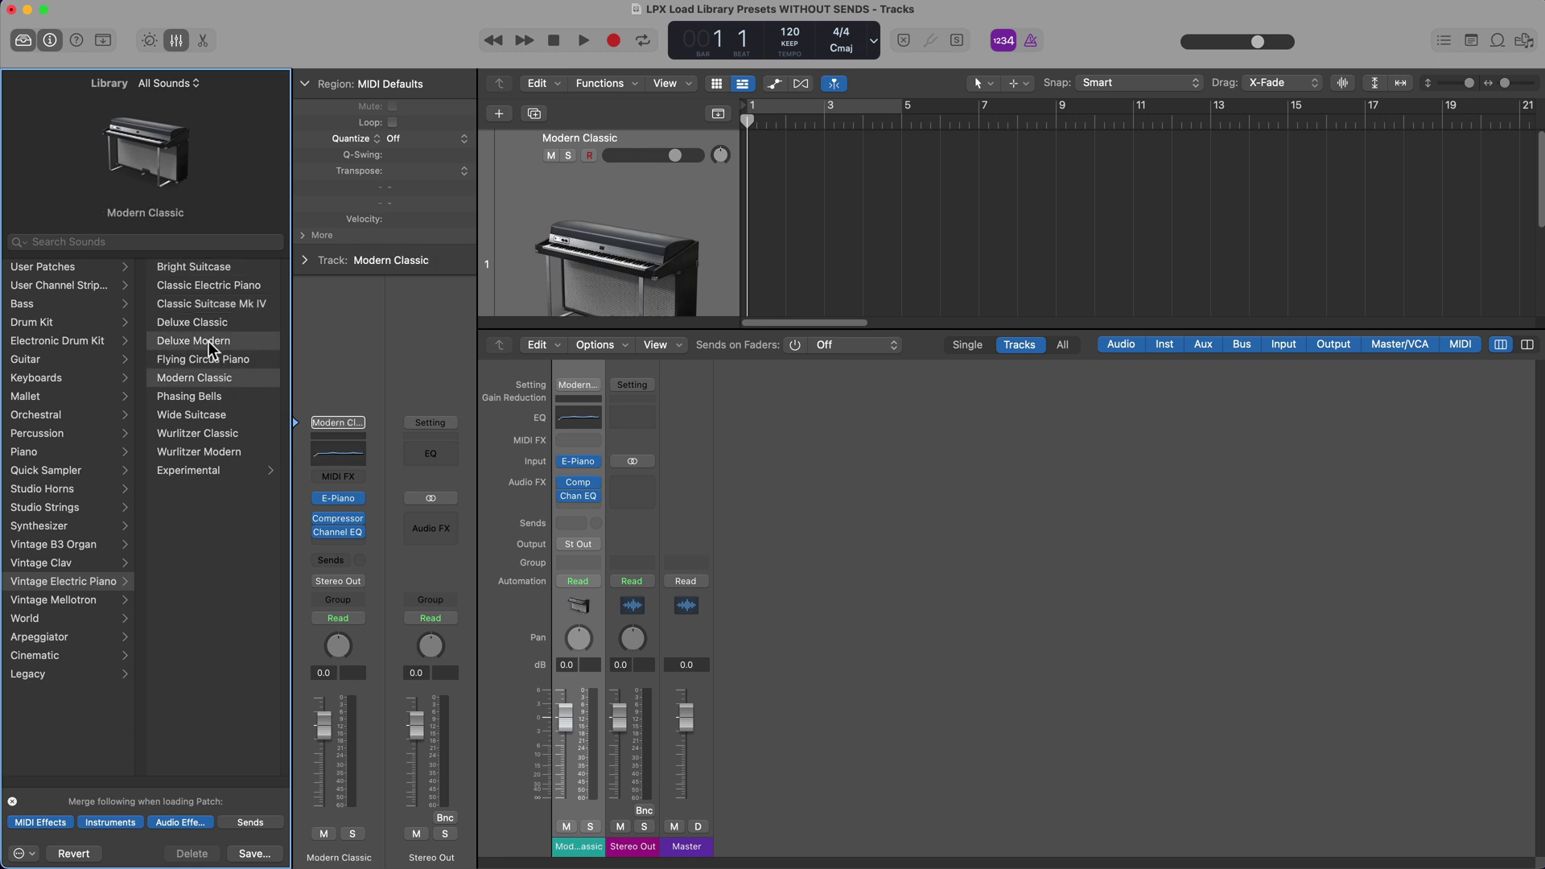
click(209, 341)
click(210, 414)
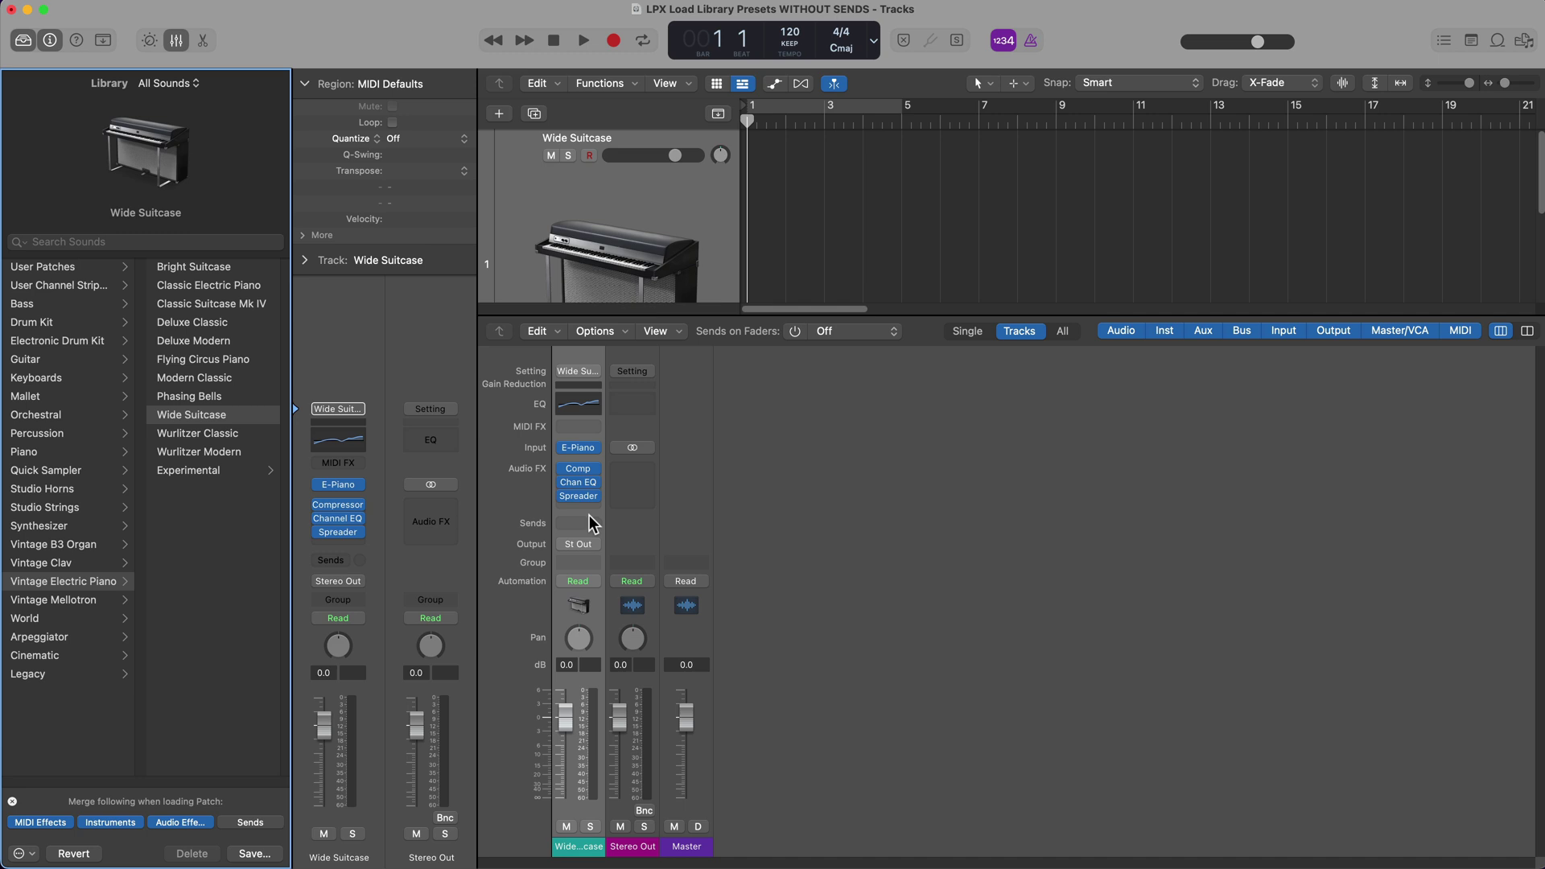
- Turn Patch Merging off, replace the track with a new one, and load Vintage Electric Piano > Deluxe Classic
click(12, 802)
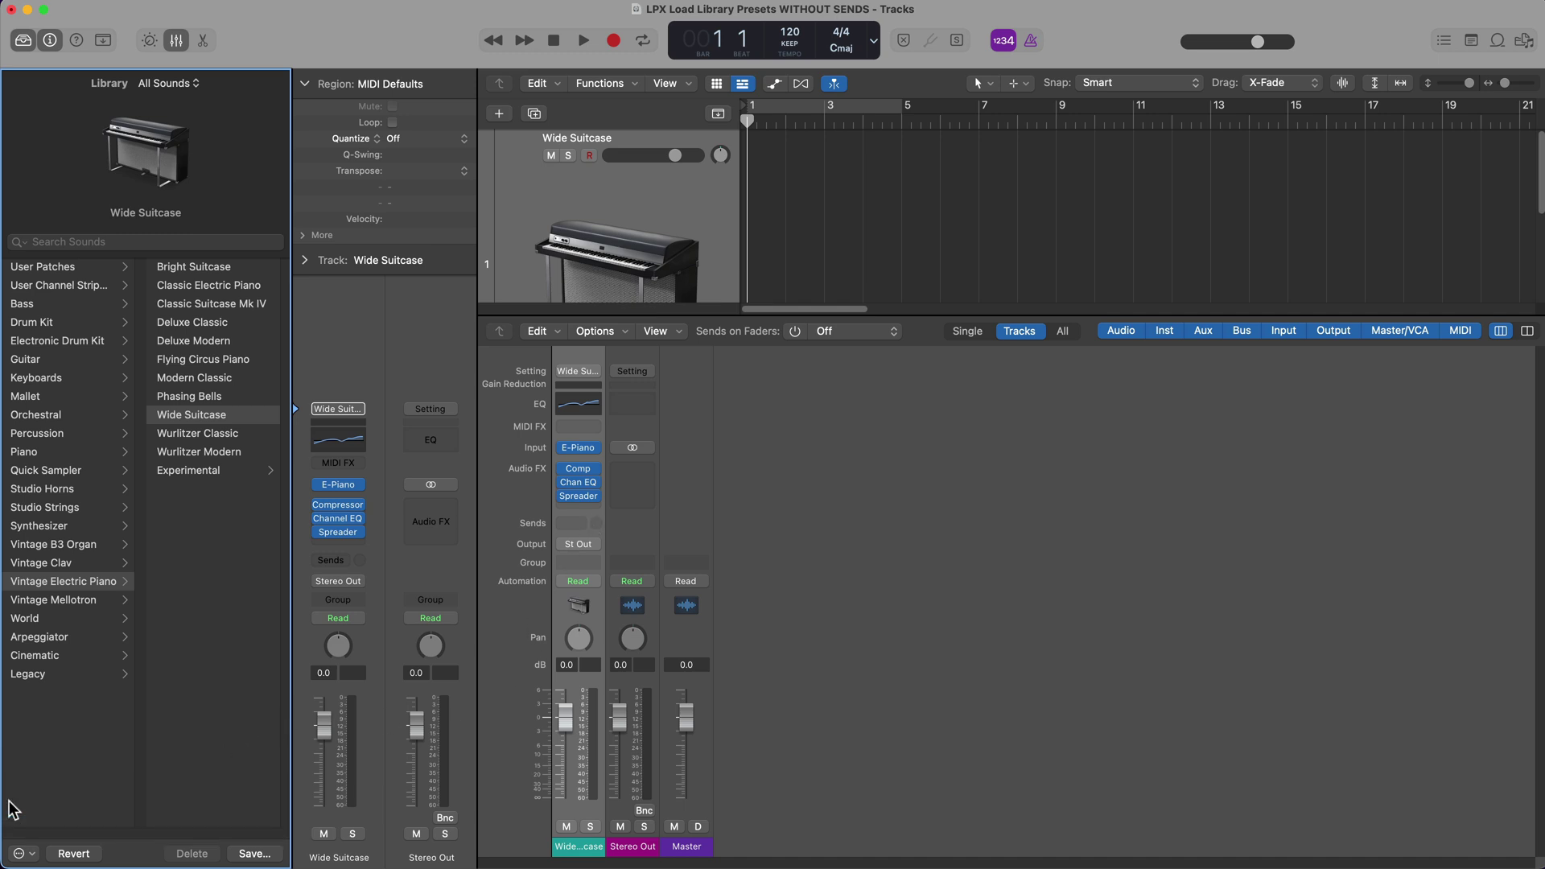
key(x)
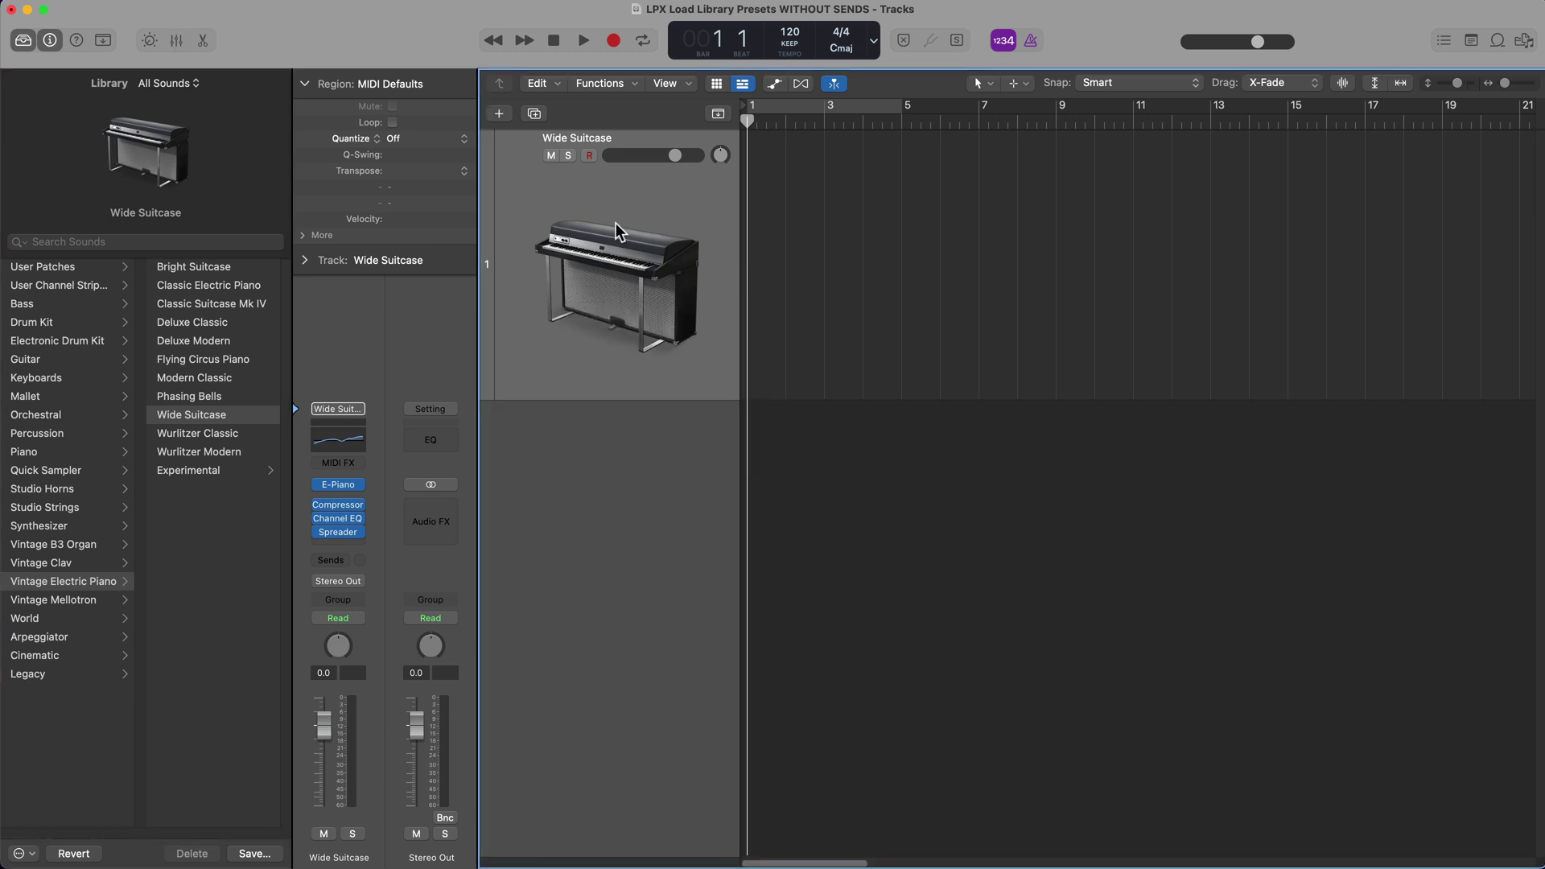
key(super+BackSpace)
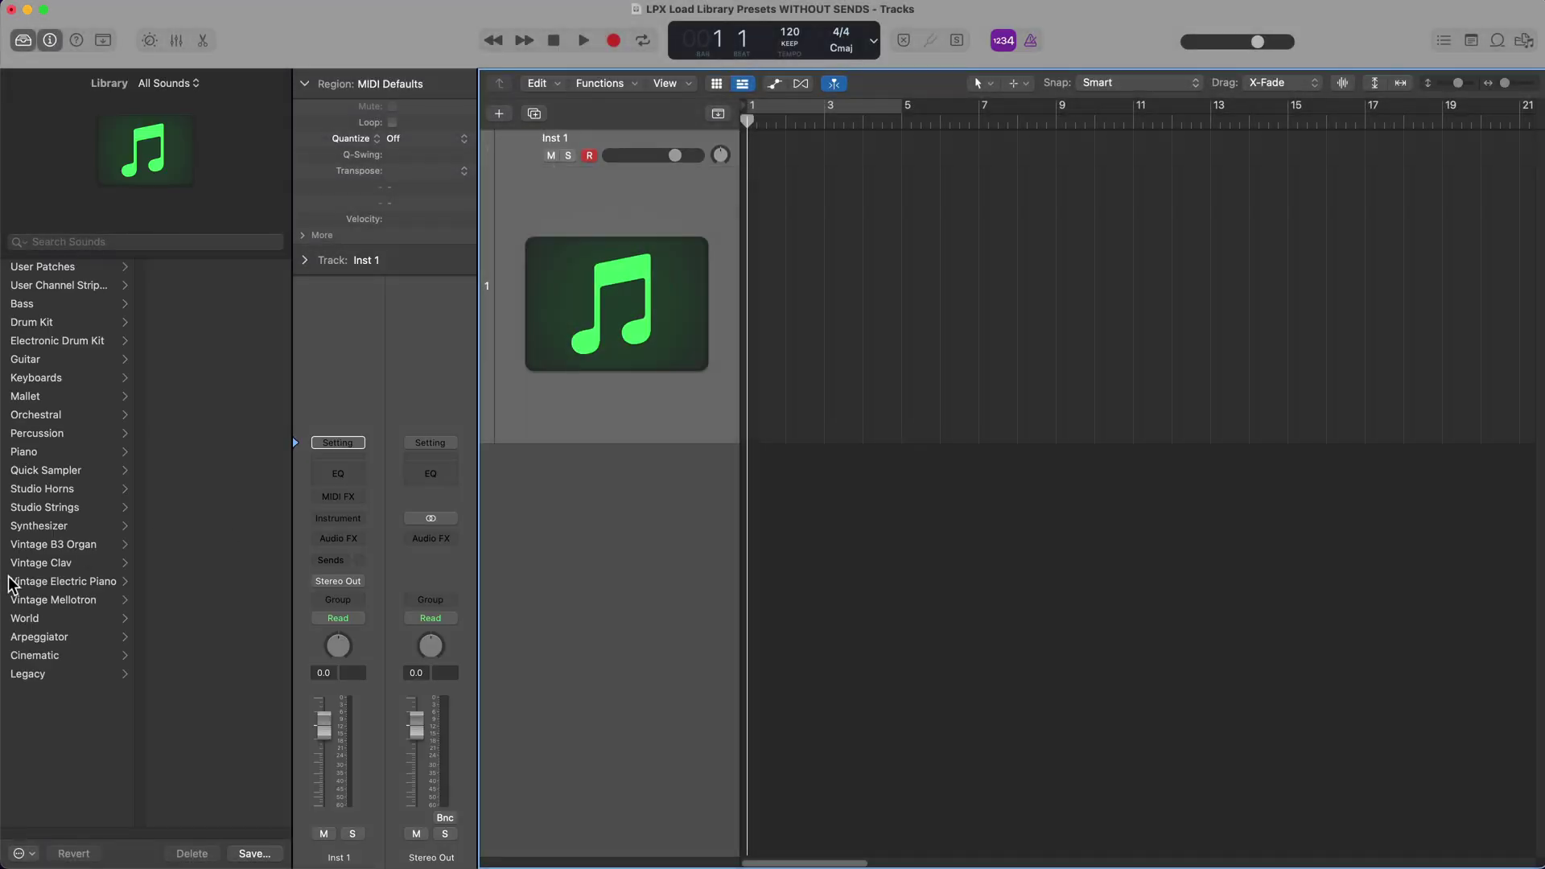
click(50, 582)
click(214, 326)
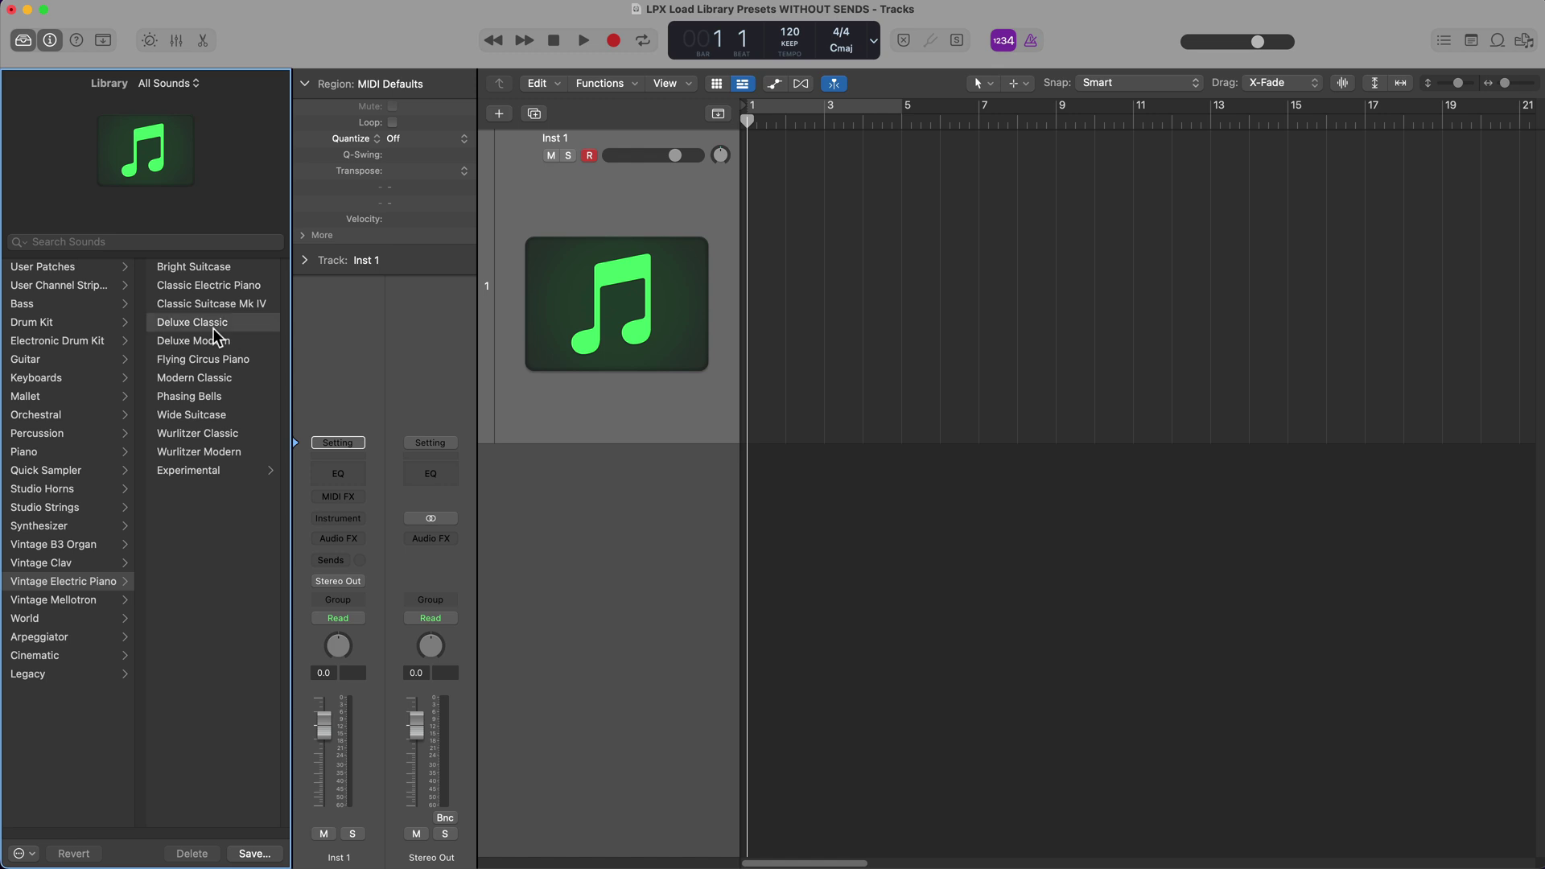
- Check the first reverb aux strip the Deluxe Classic patch added, then close the Mixer
key(x)
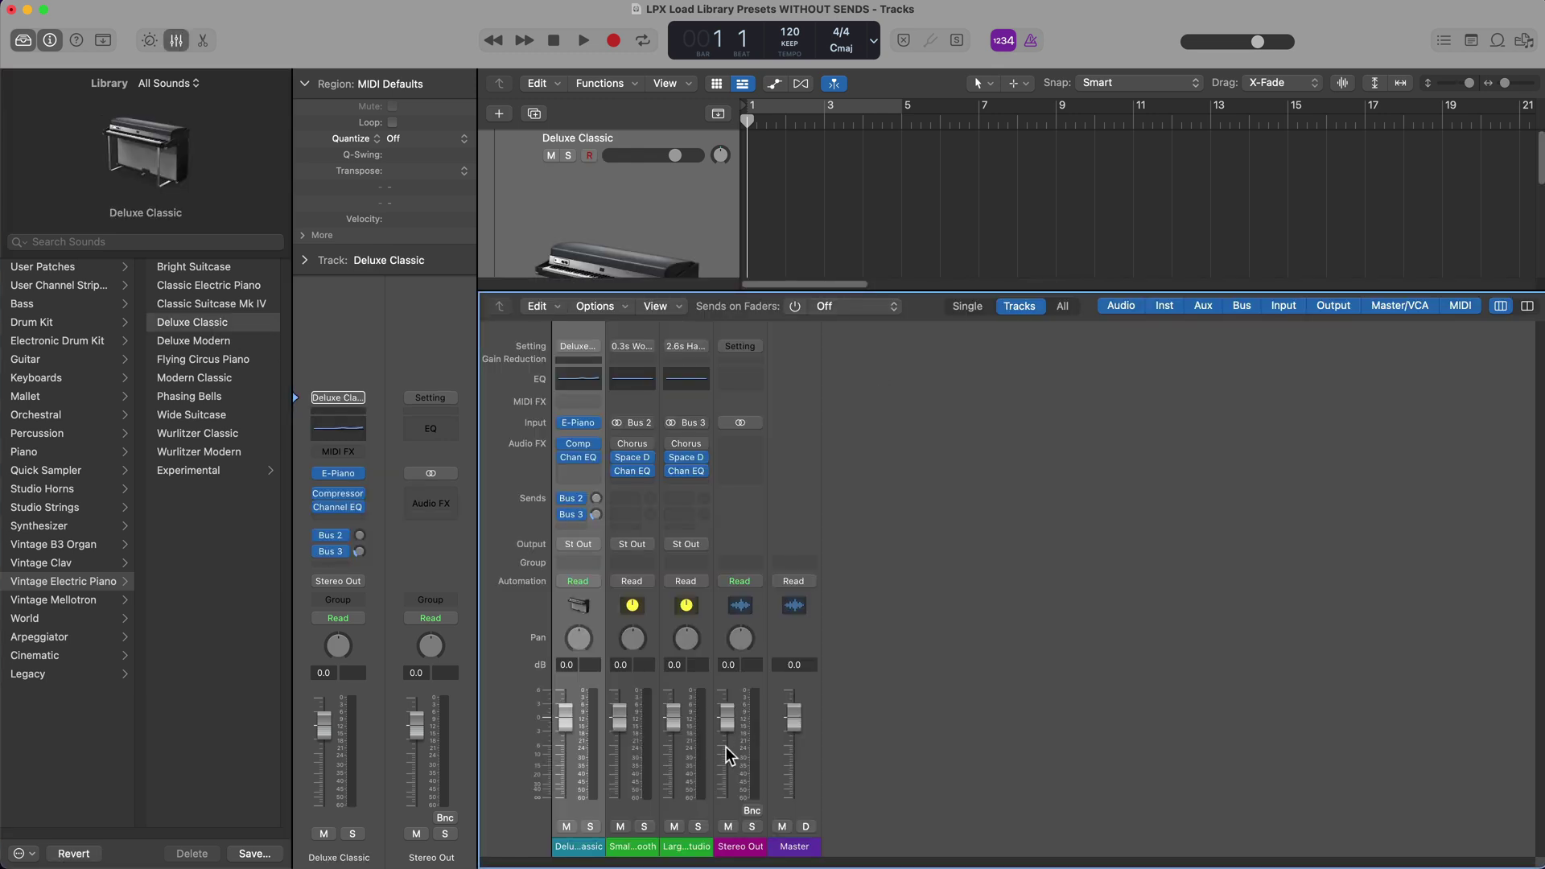
click(638, 844)
key(x)
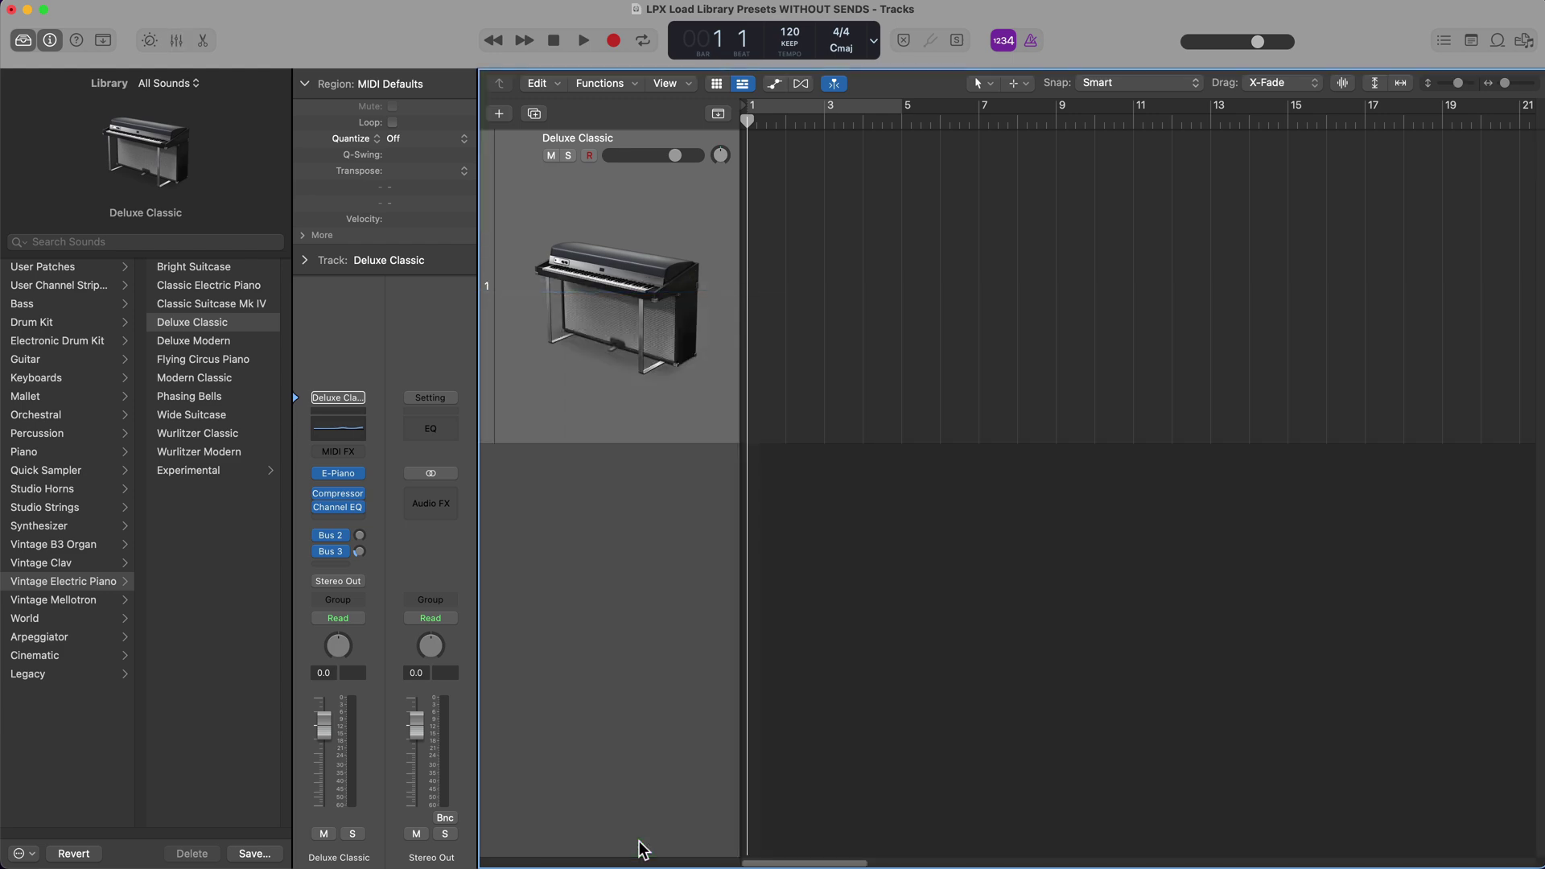